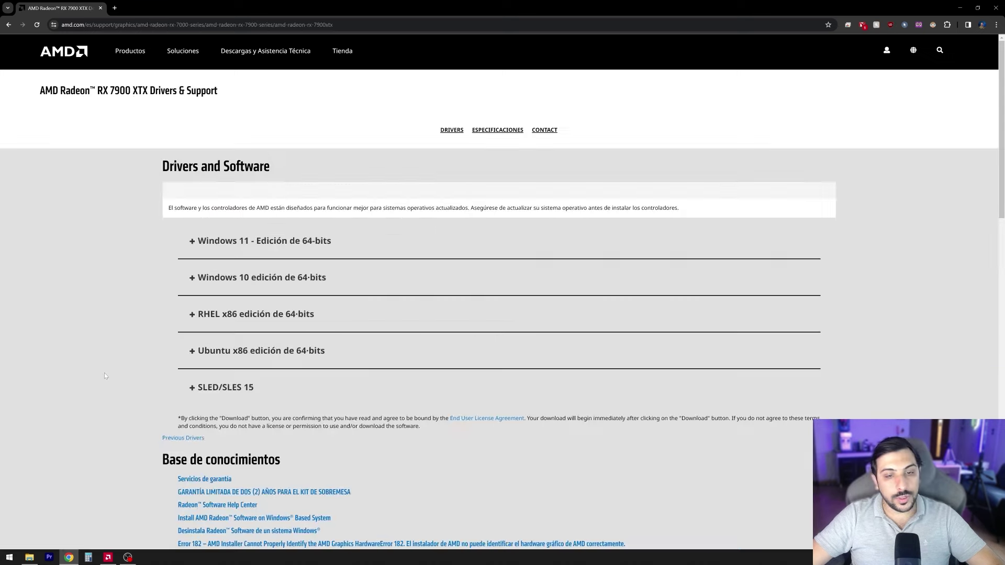
# Show the Windows 10 64-bit driver downloads for the Radeon RX 7900 XTX and review the AMD Software: Adrenalin Edition entry
pyautogui.click(192, 279)
pyautogui.scroll(-3, 182, 278)
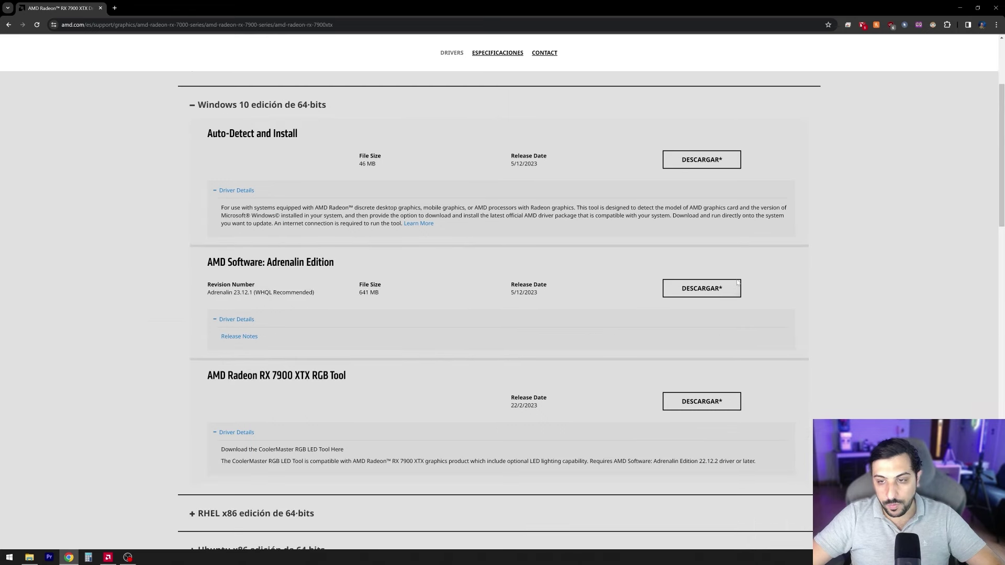
pyautogui.scroll(-2, 107, 314)
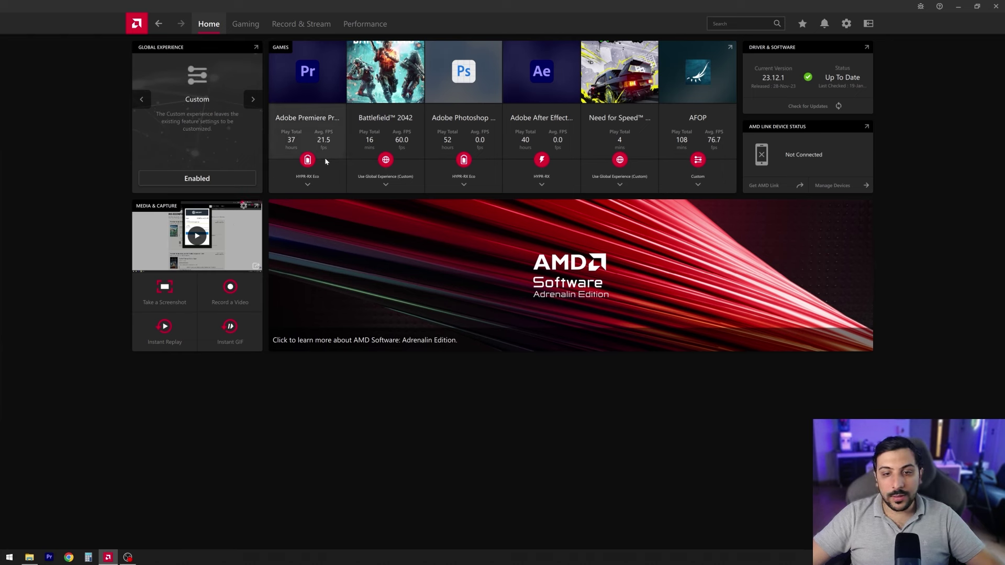
# Switch to AMD Software and browse the available Global Experience presets, such as HYPR-RX Eco, along with the games overview
pyautogui.click(254, 99)
pyautogui.click(277, 128)
pyautogui.click(277, 127)
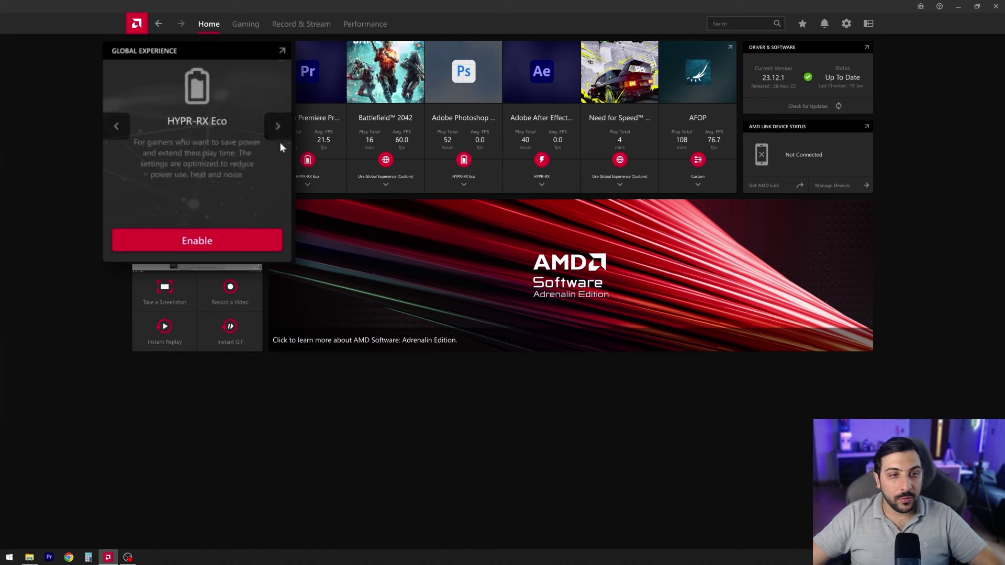
pyautogui.click(277, 128)
pyautogui.moveTo(391, 139)
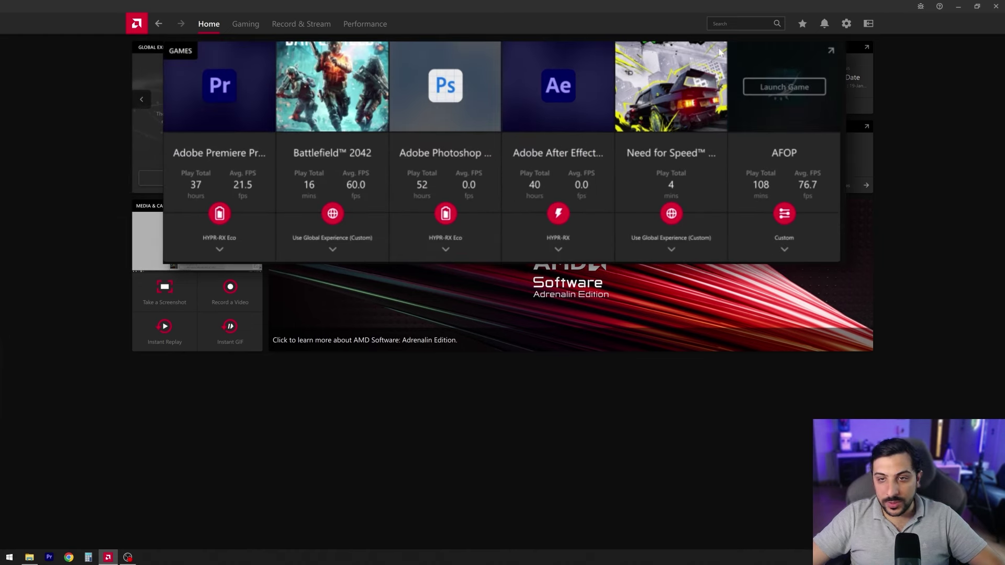
pyautogui.moveTo(286, 135)
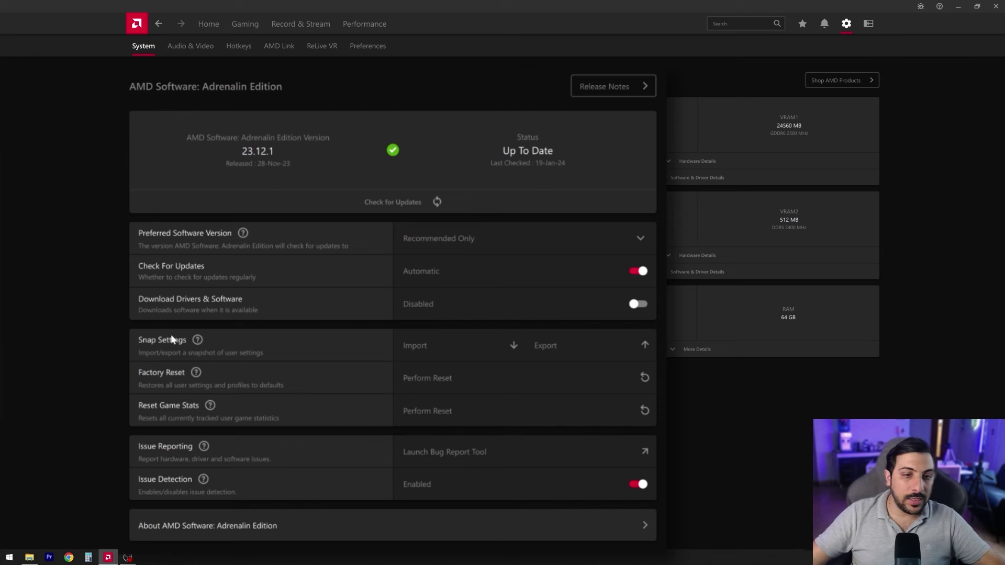
# Check the available options for Preferred Software Version in the system settings without choosing another one
pyautogui.click(454, 244)
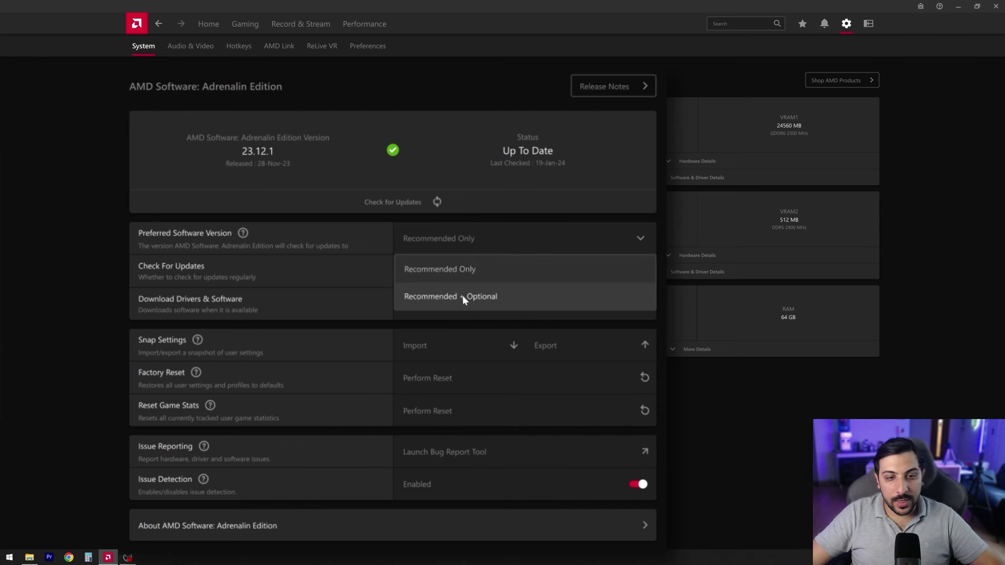
pyautogui.click(105, 218)
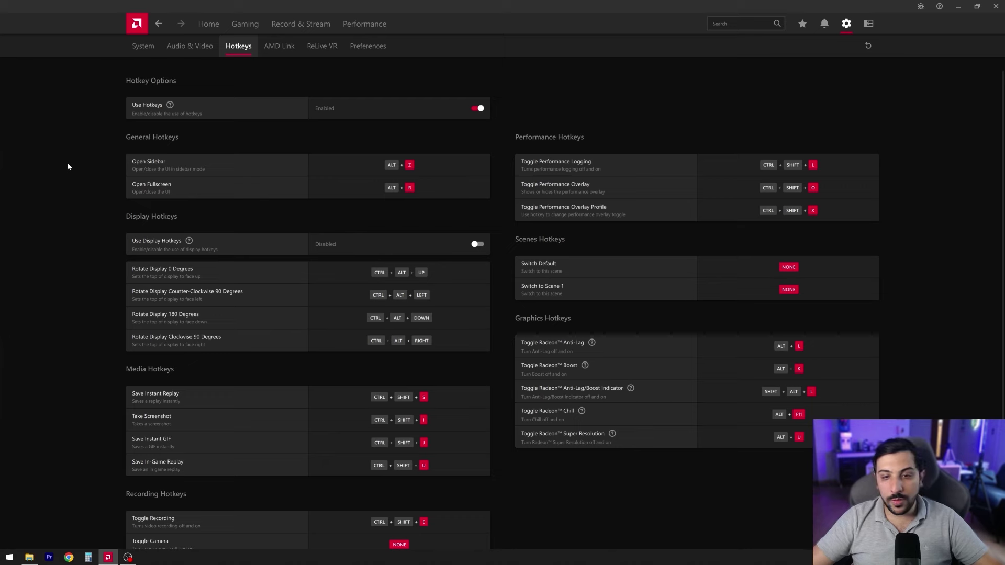
# Unbind the Save Instant Replay hotkey among the media hotkeys and assign Ctrl+Shift+S to it
pyautogui.scroll(-3, 67, 166)
pyautogui.scroll(3, 70, 168)
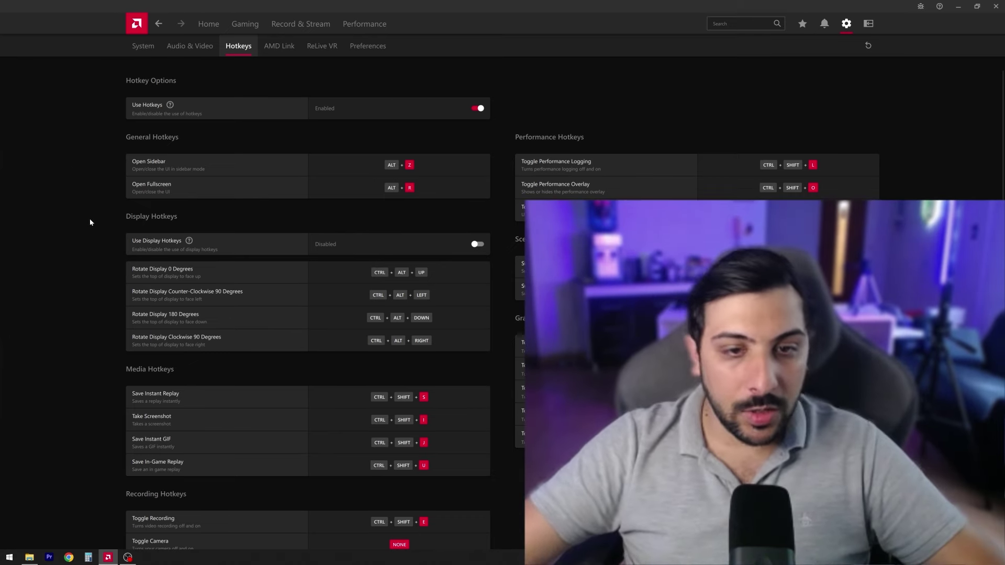
pyautogui.scroll(-1, 87, 256)
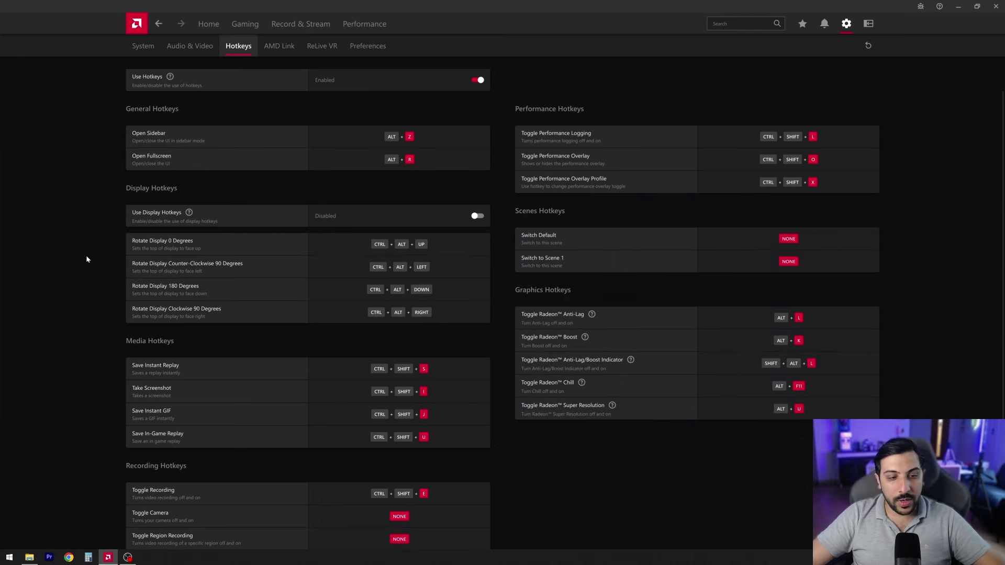
pyautogui.scroll(-3, 86, 258)
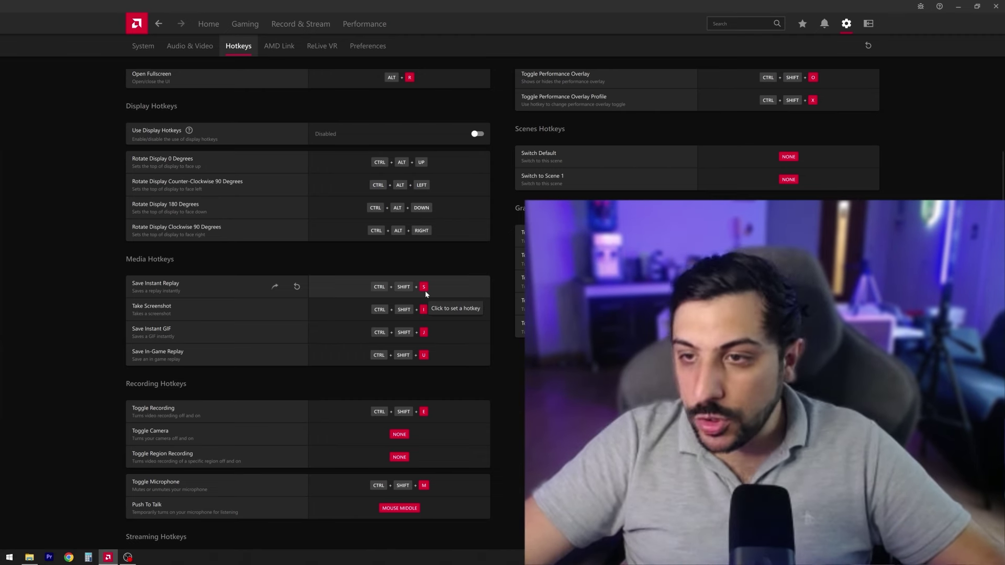
pyautogui.scroll(3, 425, 294)
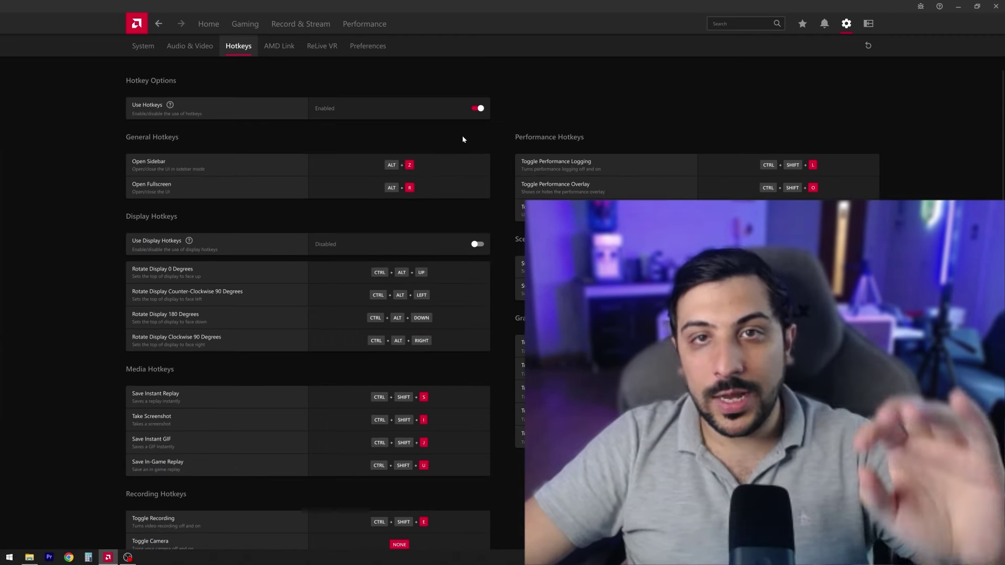
pyautogui.scroll(-5, 481, 175)
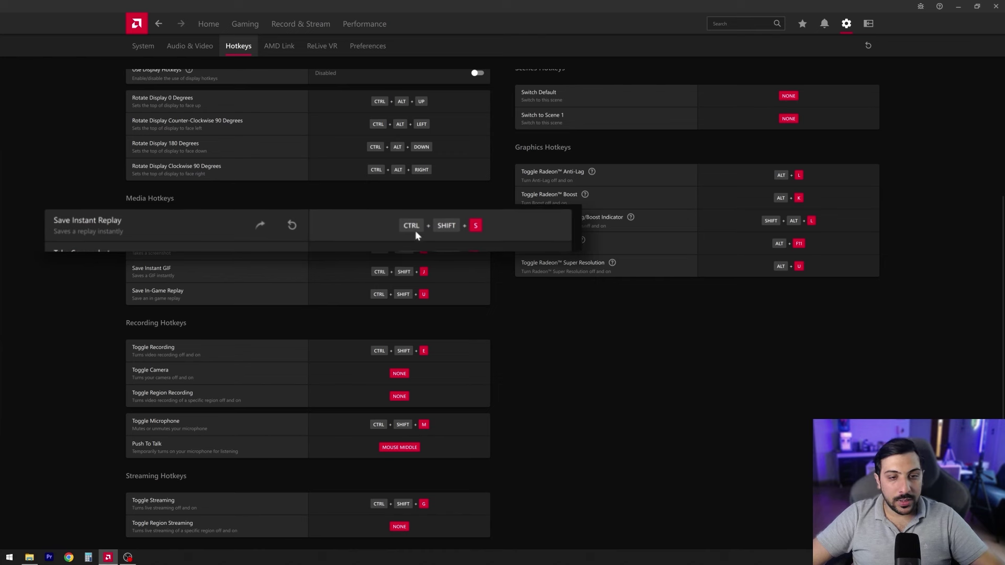
pyautogui.click(479, 225)
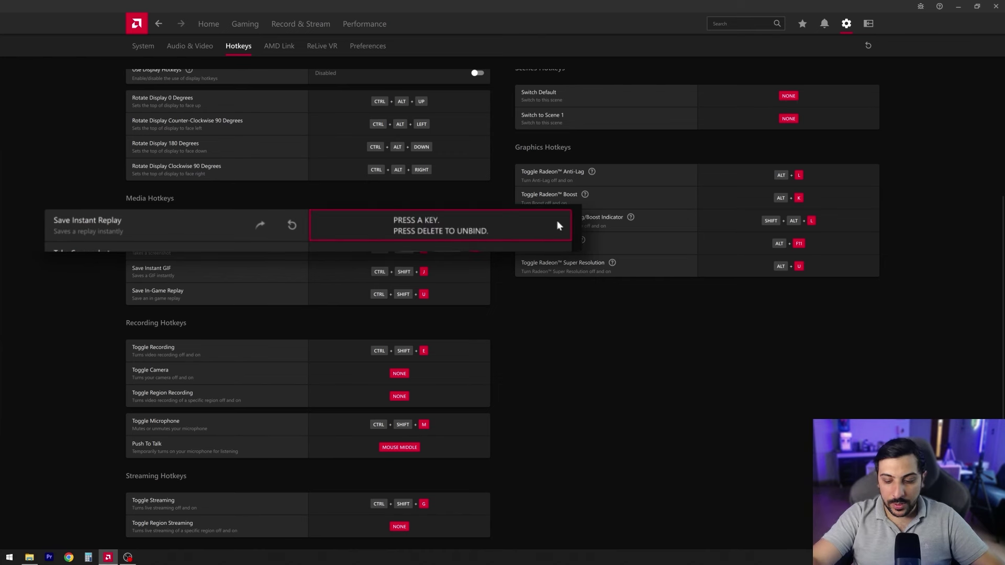
pyautogui.press('Delete')
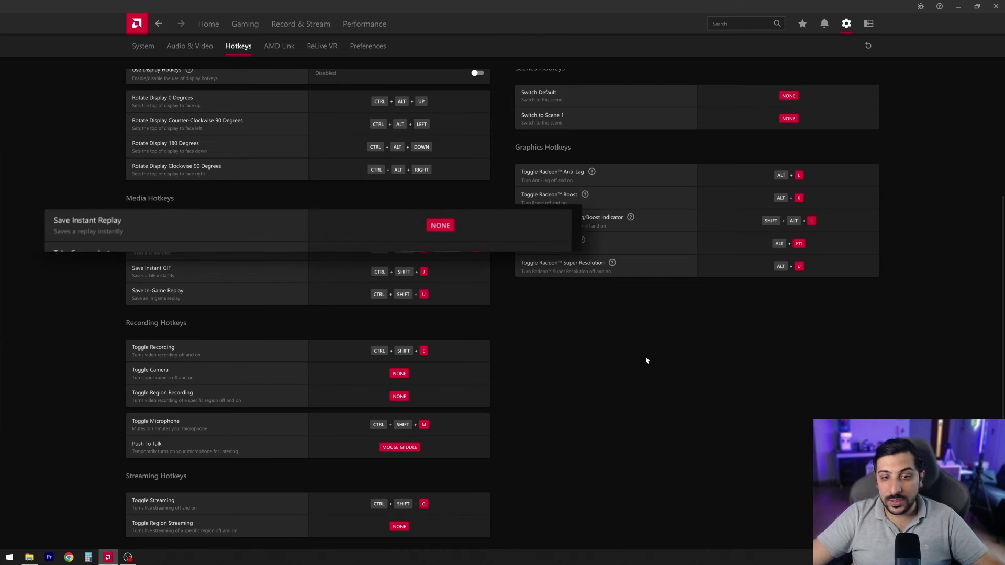
pyautogui.click(441, 227)
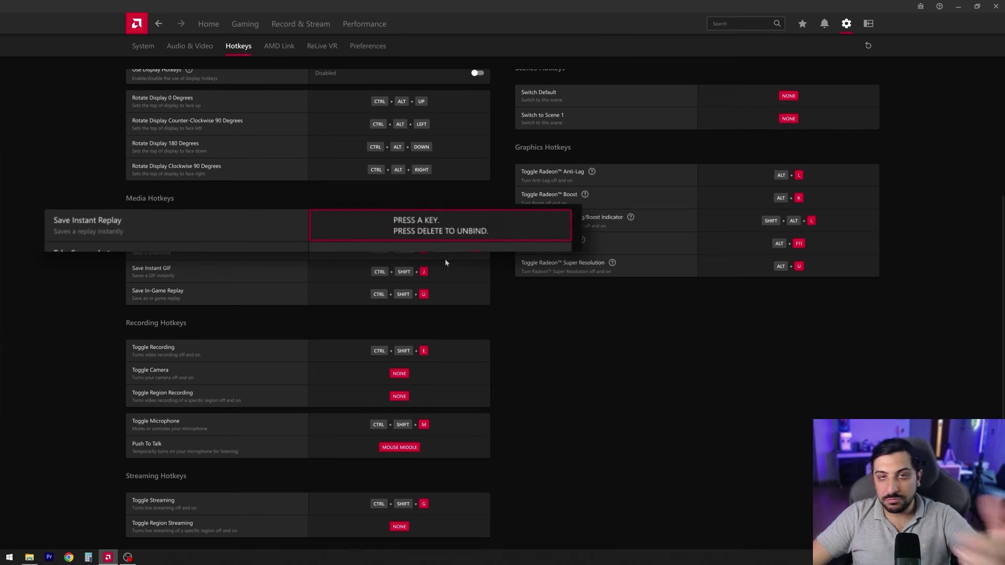
pyautogui.hotkey('ctrl', 'shift', 's')
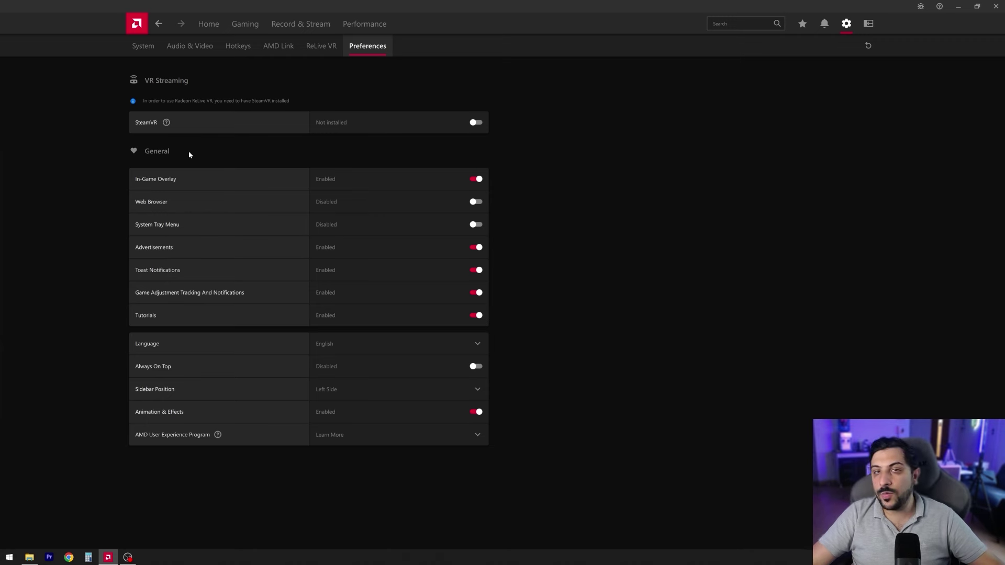
# Set the Global Gaming Experience in the gaming graphics settings to the HYPR-RX profile
pyautogui.click(195, 18)
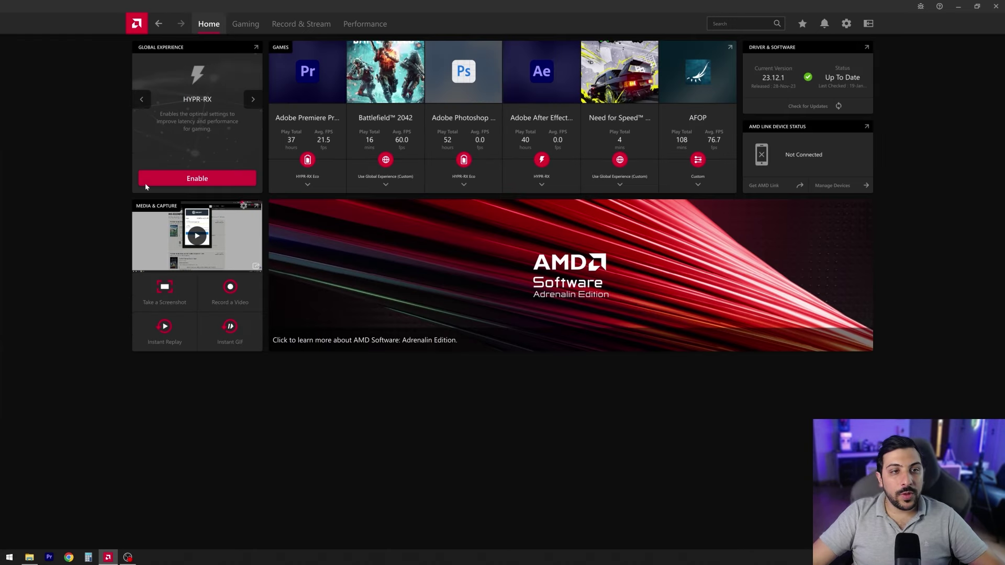
pyautogui.click(245, 24)
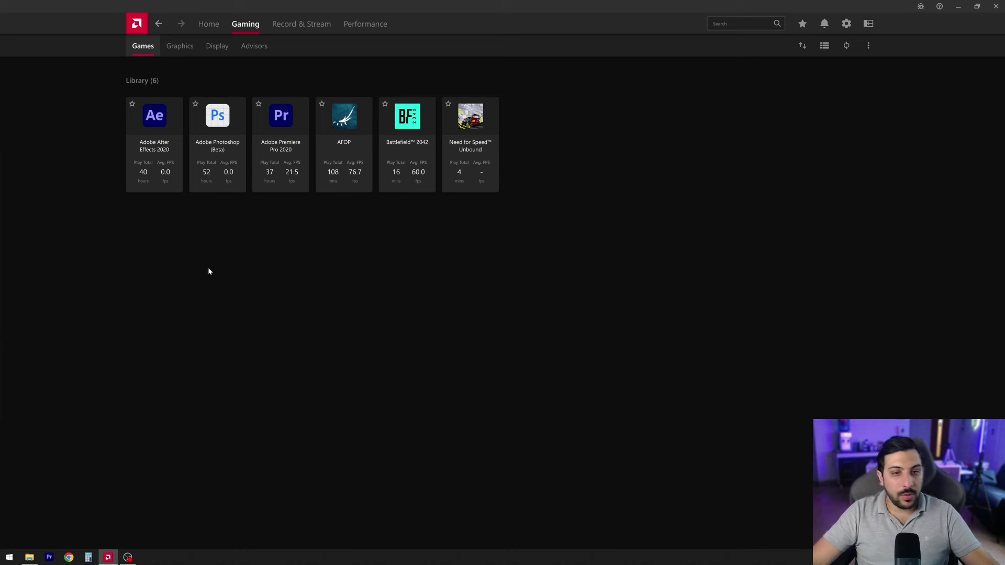
pyautogui.click(186, 50)
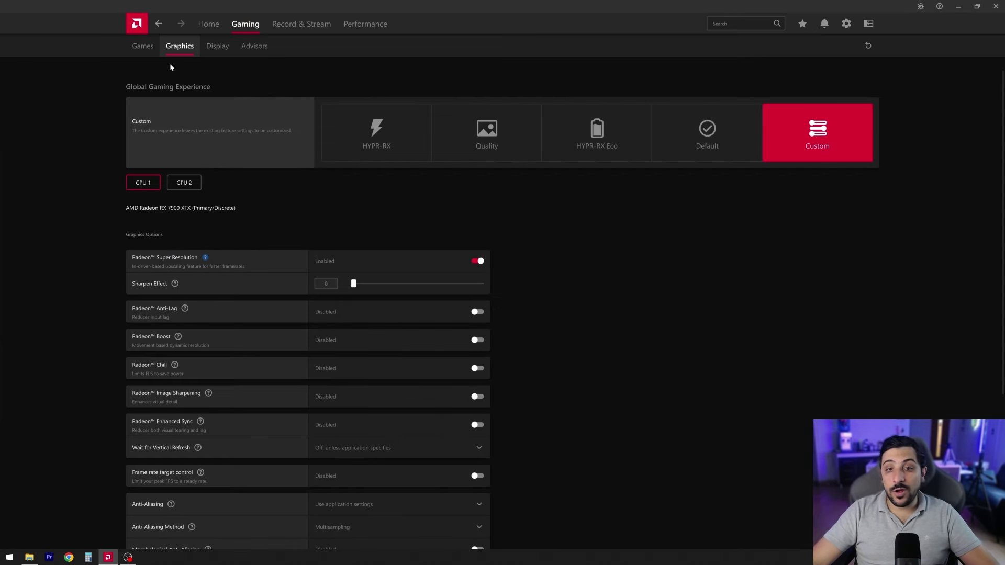
pyautogui.scroll(-5, 70, 253)
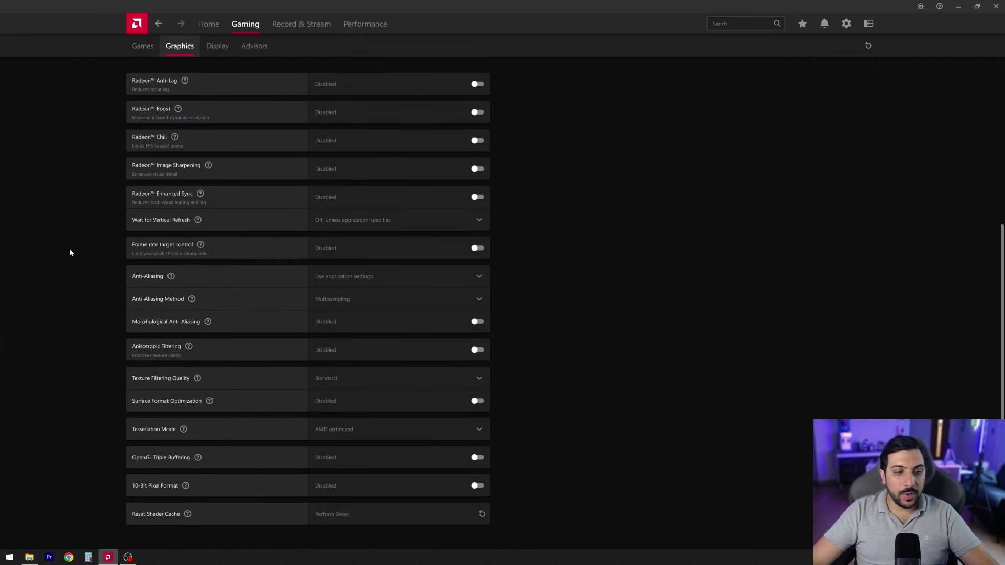
pyautogui.scroll(5, 73, 252)
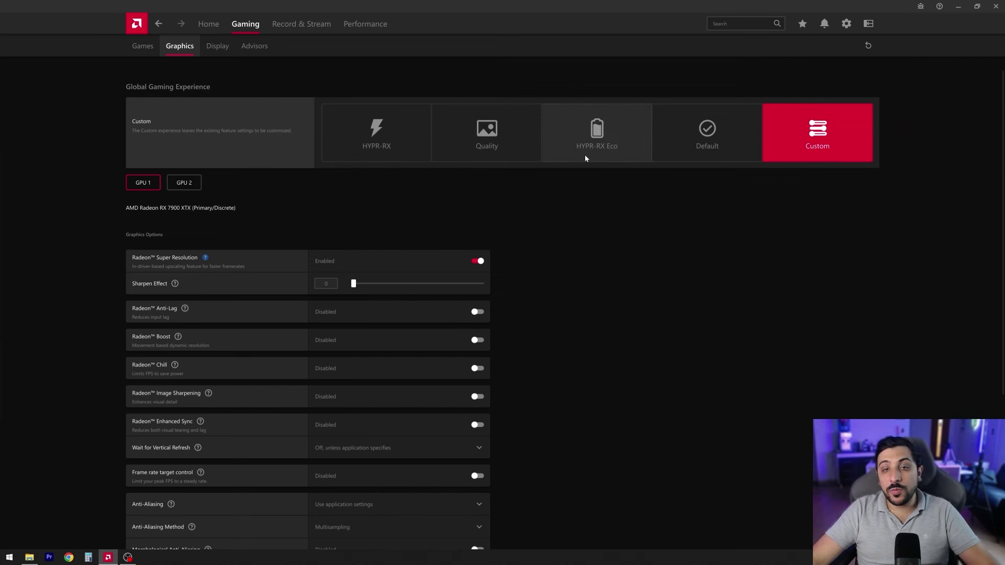
pyautogui.click(385, 149)
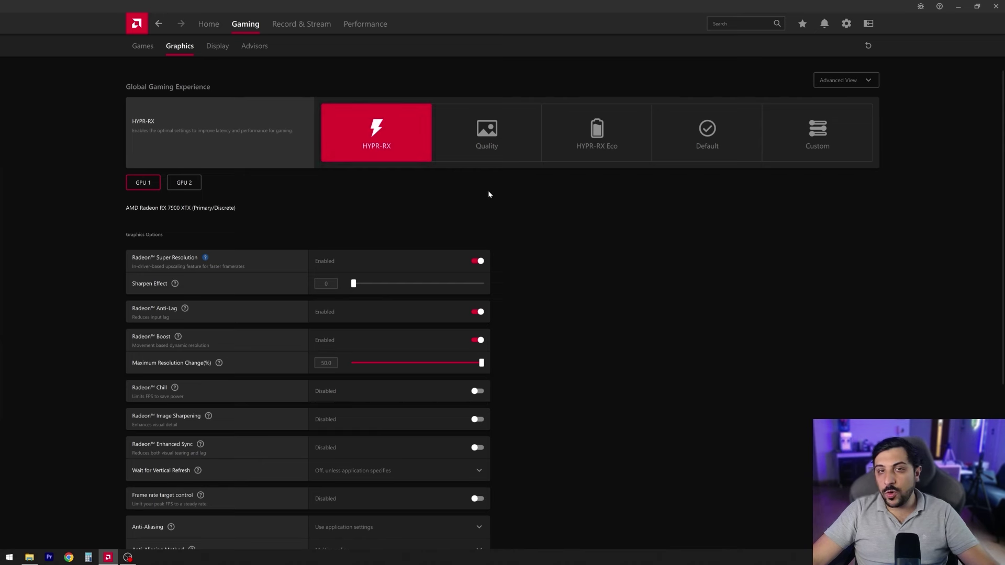
# Examine the full list of graphics options under the HYPR-RX profile, from Radeon Super Resolution down to Reset Shader Cache
pyautogui.scroll(-1, 533, 233)
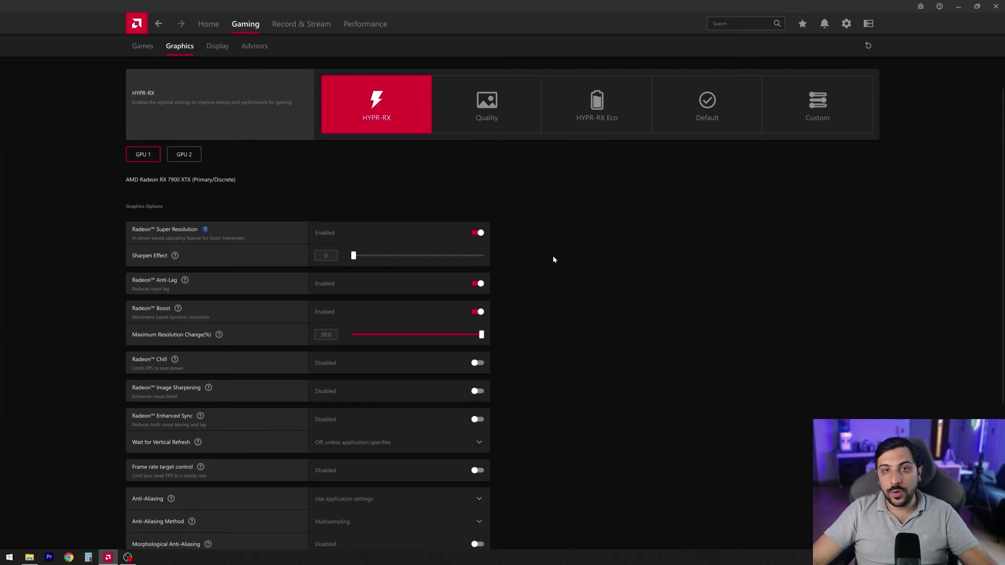
pyautogui.scroll(1, 554, 260)
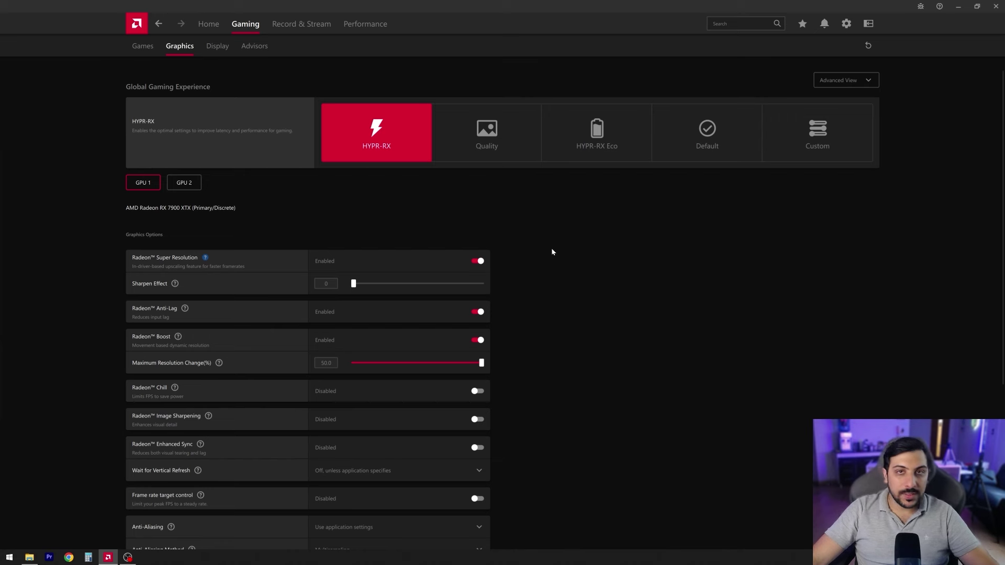
pyautogui.scroll(-5, 552, 253)
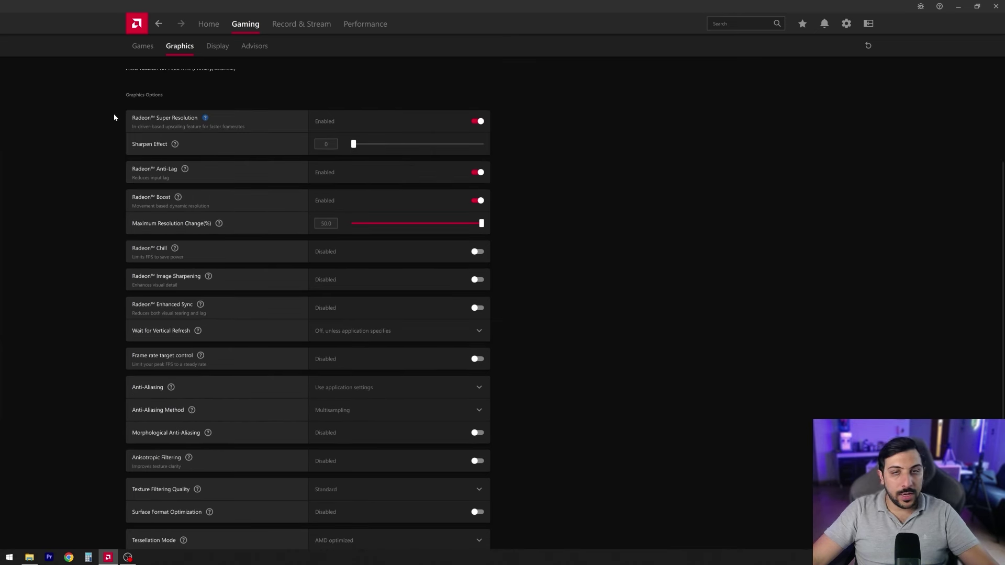
pyautogui.scroll(-4, 112, 137)
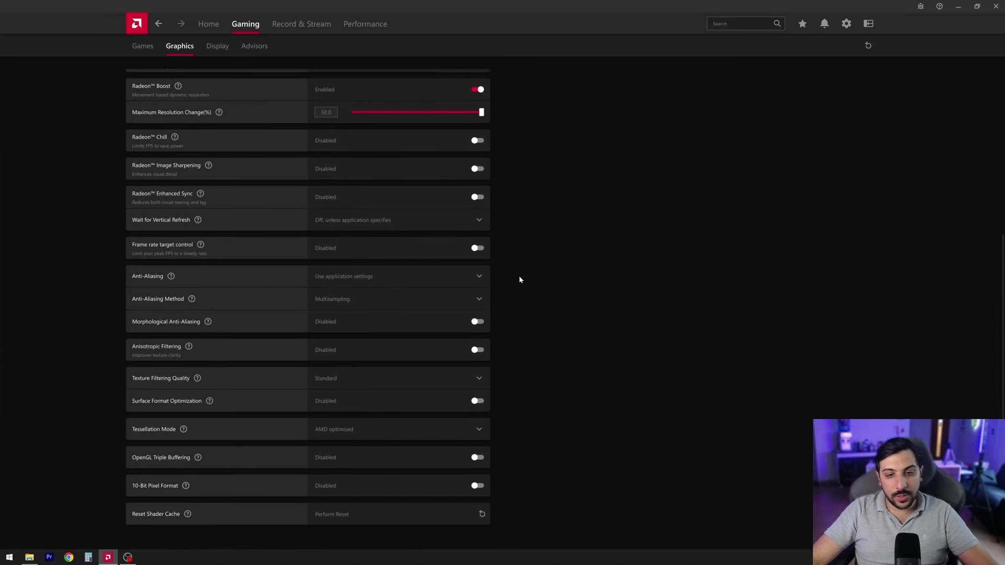
pyautogui.scroll(9, 109, 262)
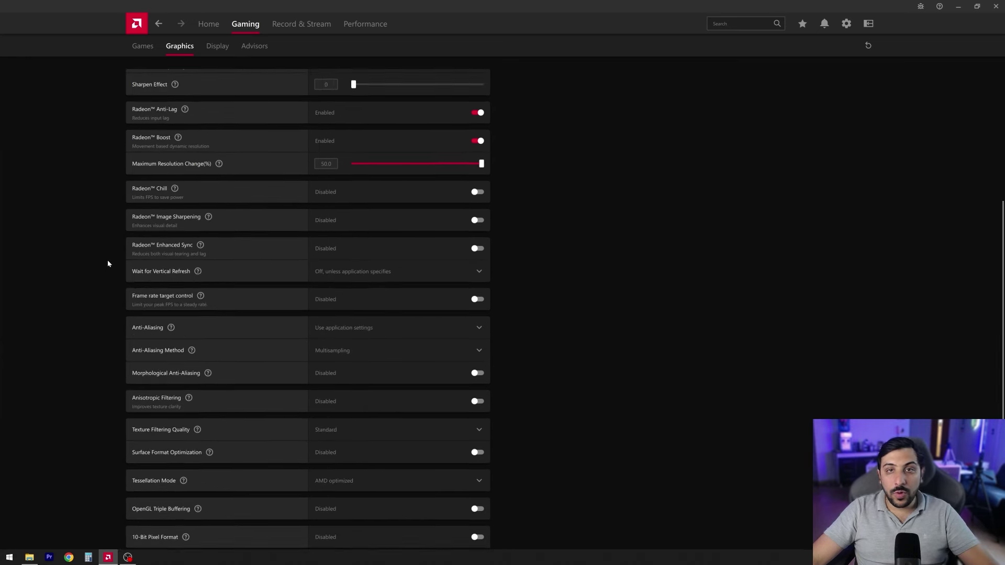
pyautogui.scroll(-1, 110, 268)
pyautogui.scroll(-4, 109, 267)
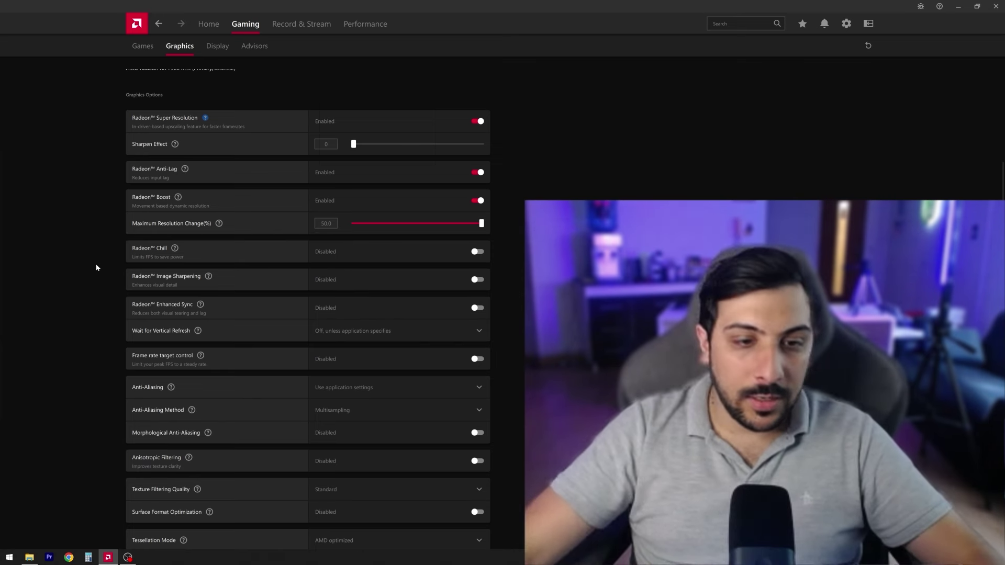
pyautogui.scroll(5, 96, 265)
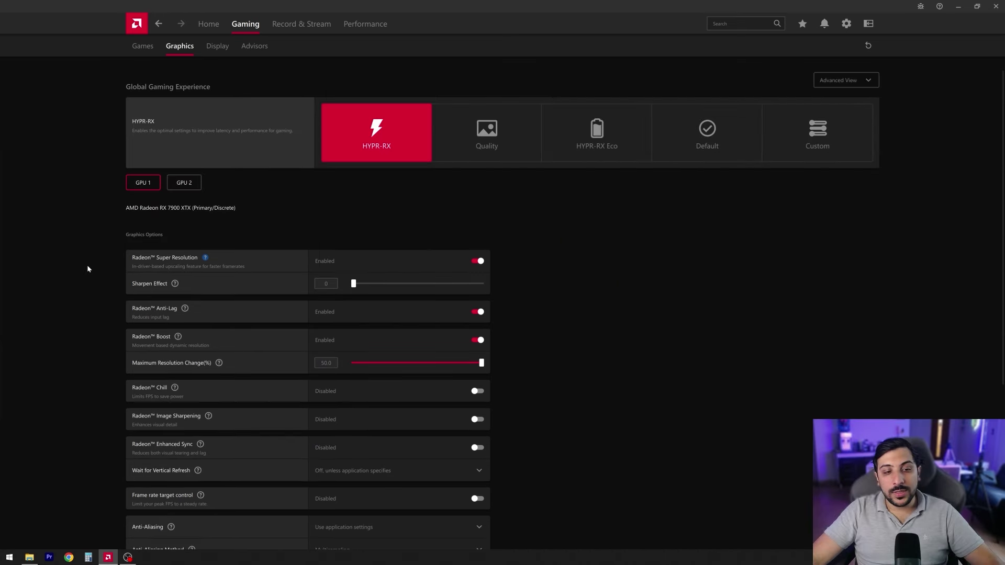
pyautogui.scroll(-8, 499, 367)
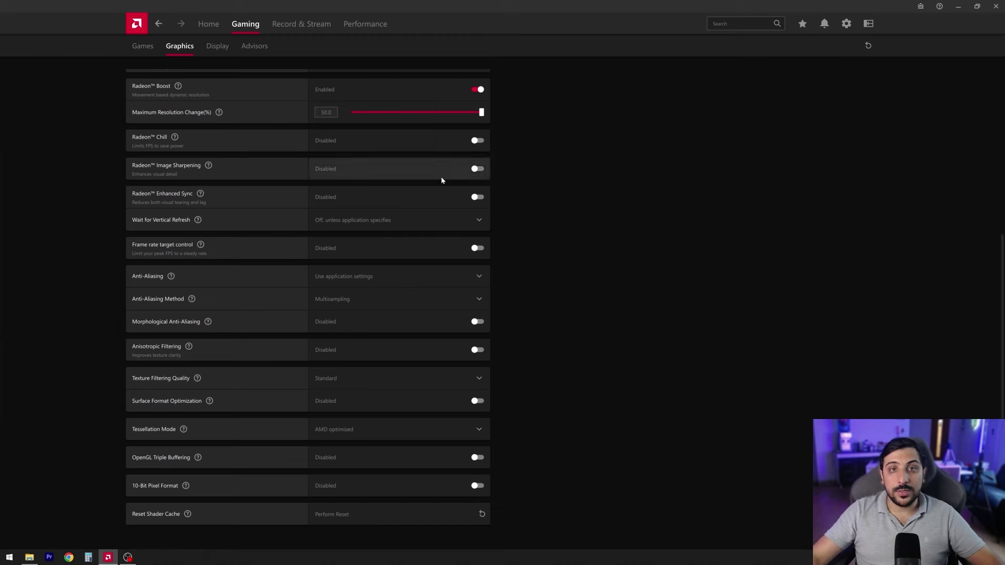
pyautogui.scroll(8, 611, 199)
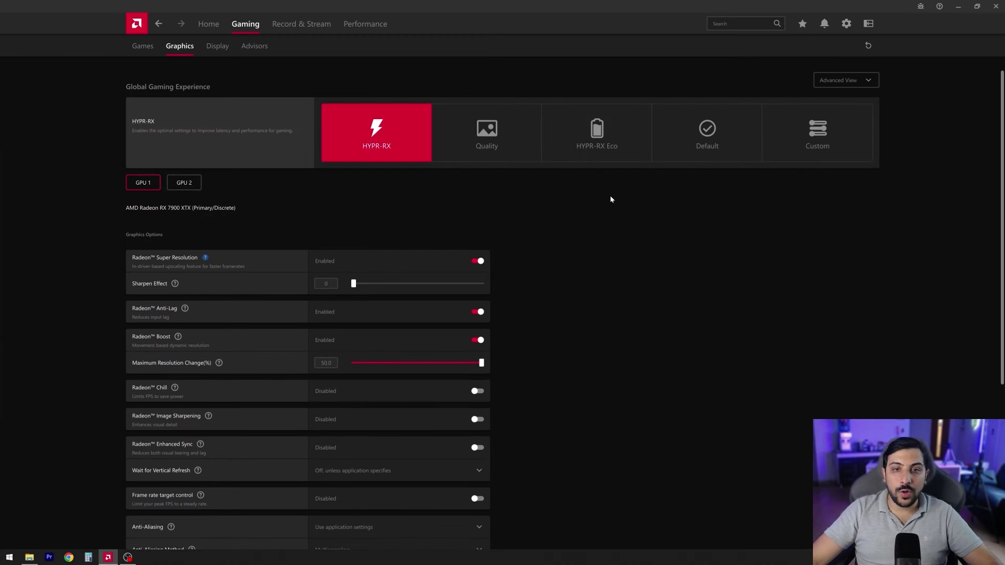
# Review the display settings and the Game Advisor graphs and recommendations for Adobe Premiere Pro 2020
pyautogui.click(218, 46)
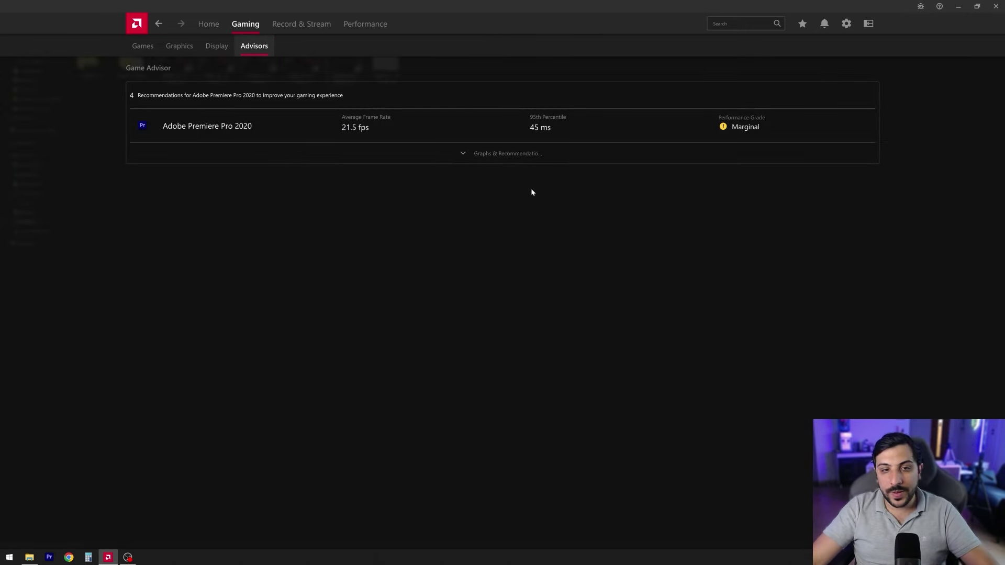
pyautogui.click(522, 157)
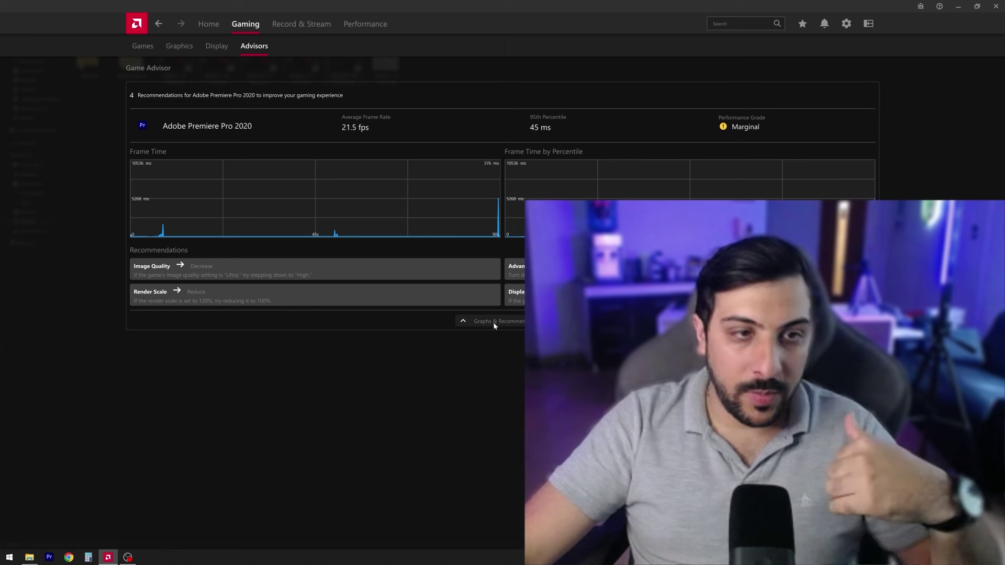
pyautogui.click(494, 325)
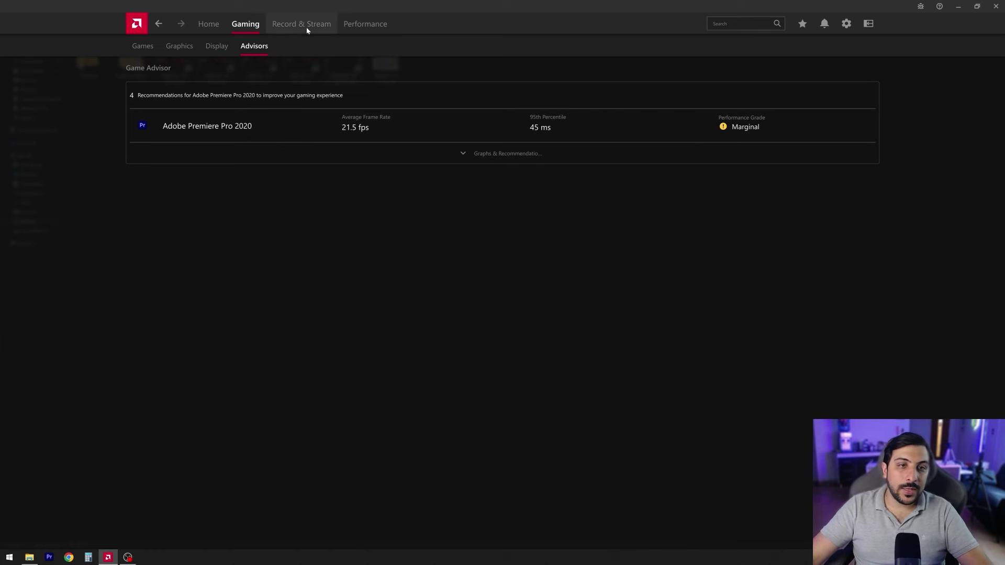
# Review the recording controls, live streaming page, scene editor, list of streaming accounts and saved media
pyautogui.click(307, 29)
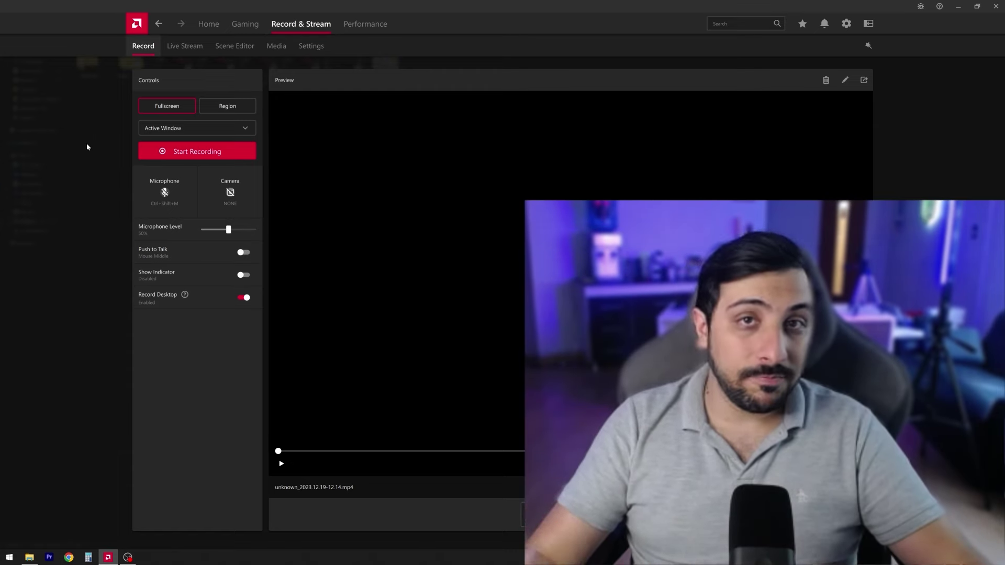
pyautogui.click(184, 46)
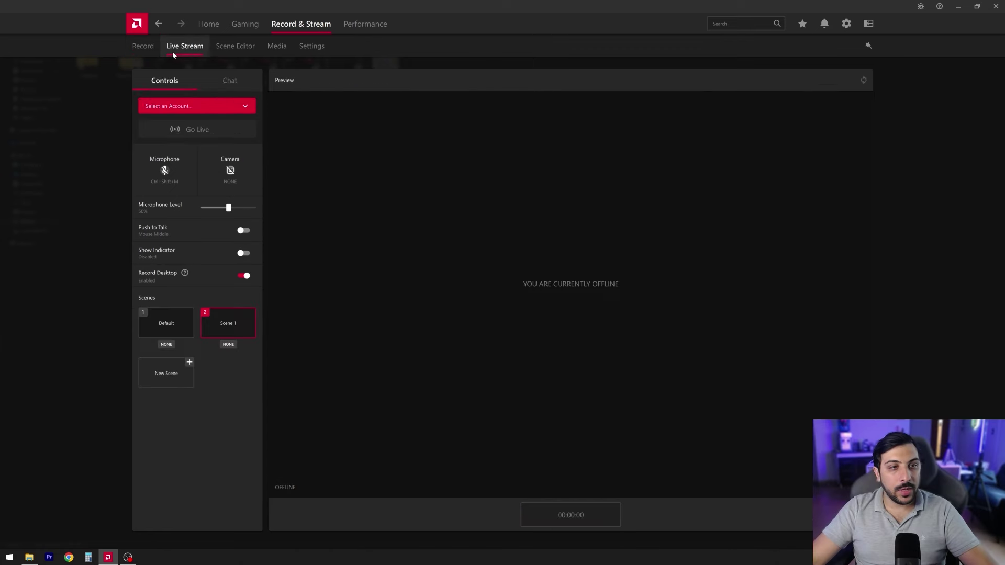
pyautogui.click(271, 107)
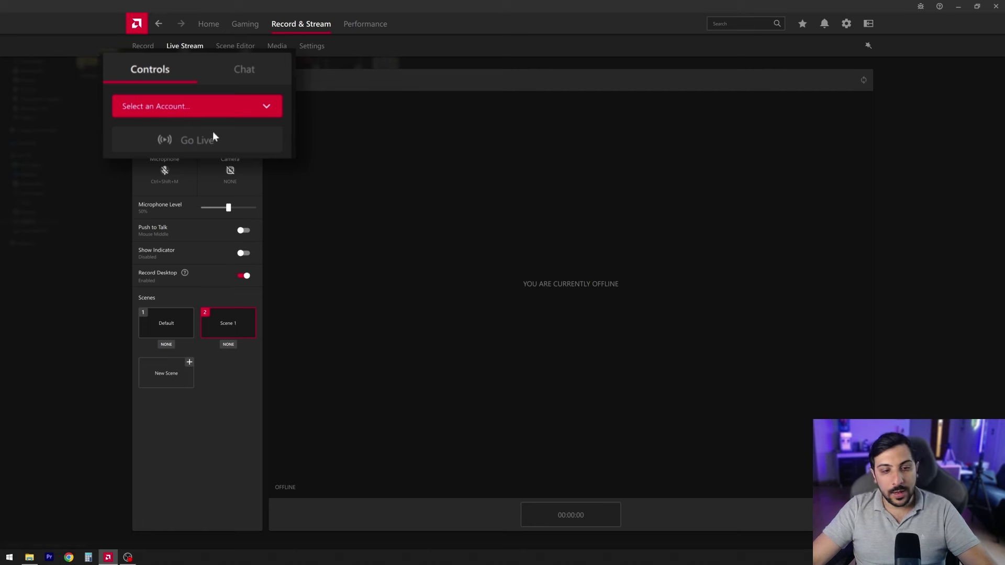
pyautogui.click(236, 46)
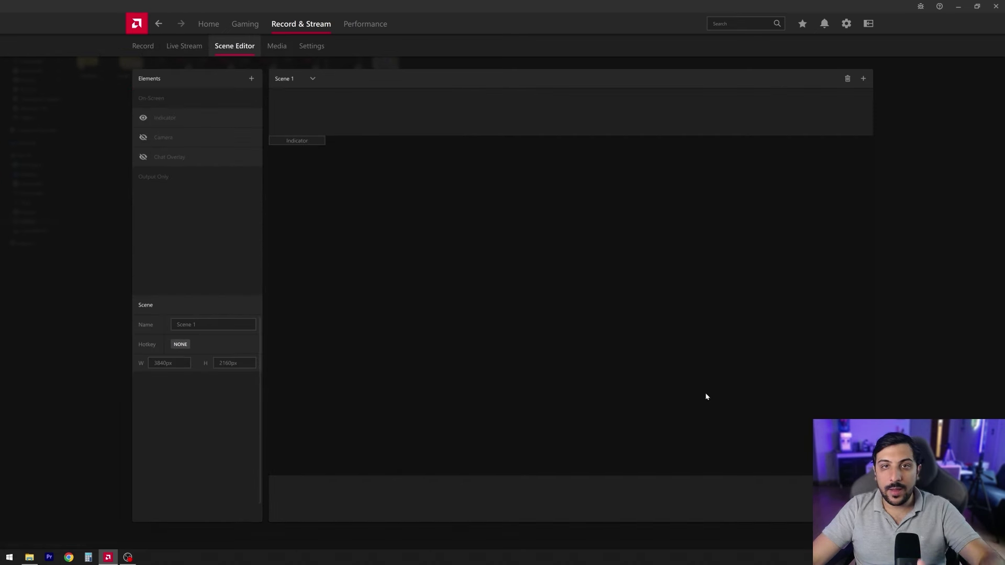
pyautogui.click(181, 48)
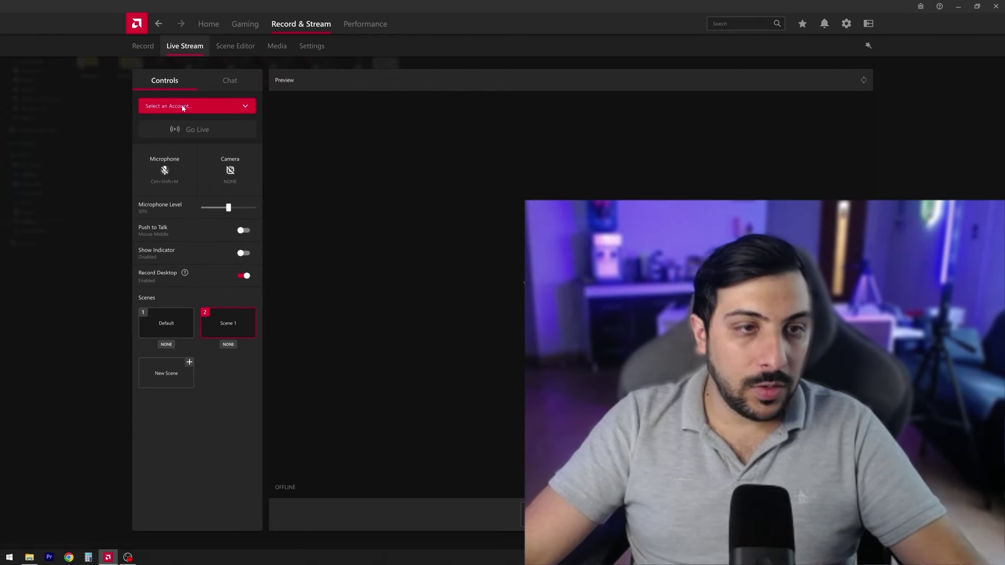
pyautogui.click(184, 106)
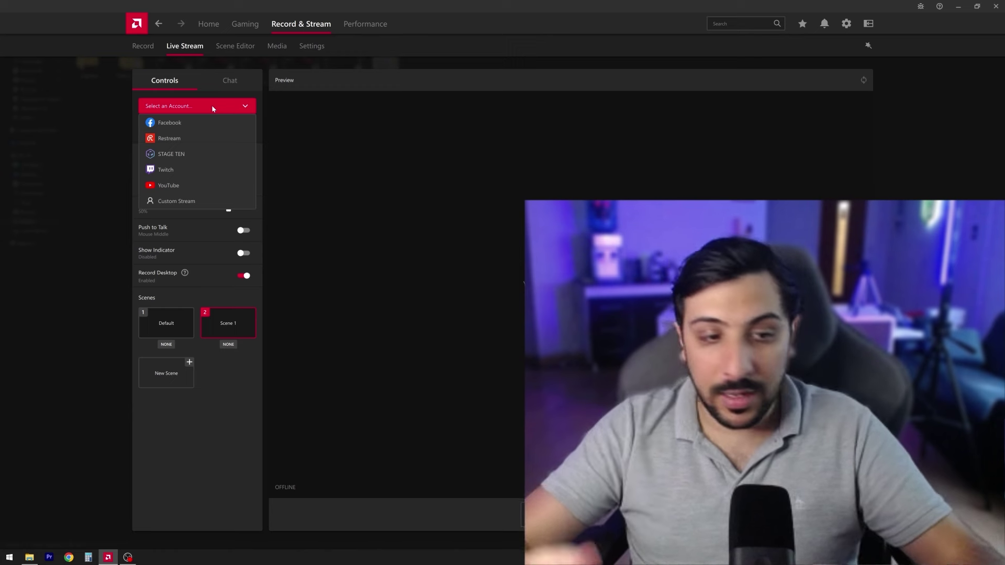
pyautogui.click(246, 107)
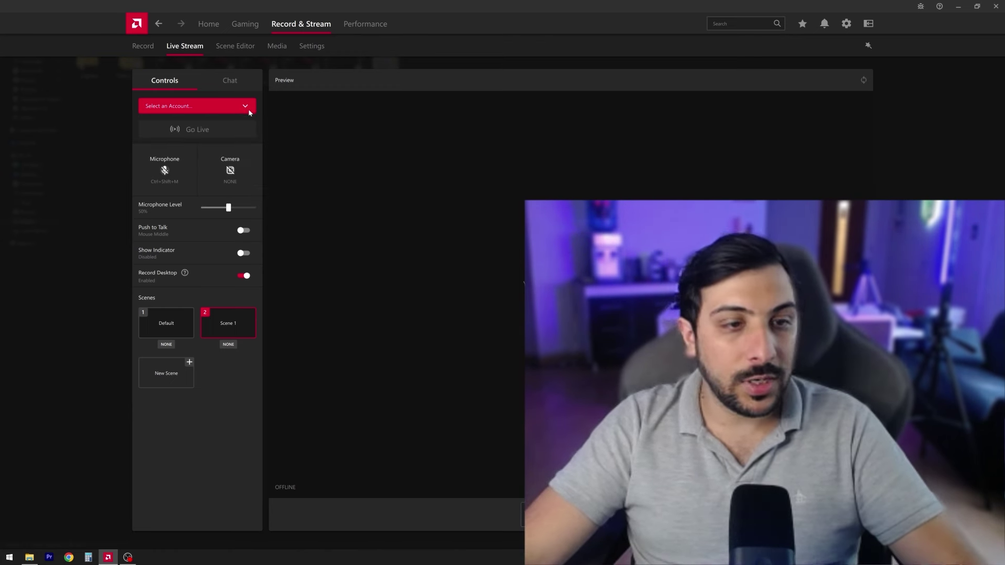
pyautogui.click(277, 46)
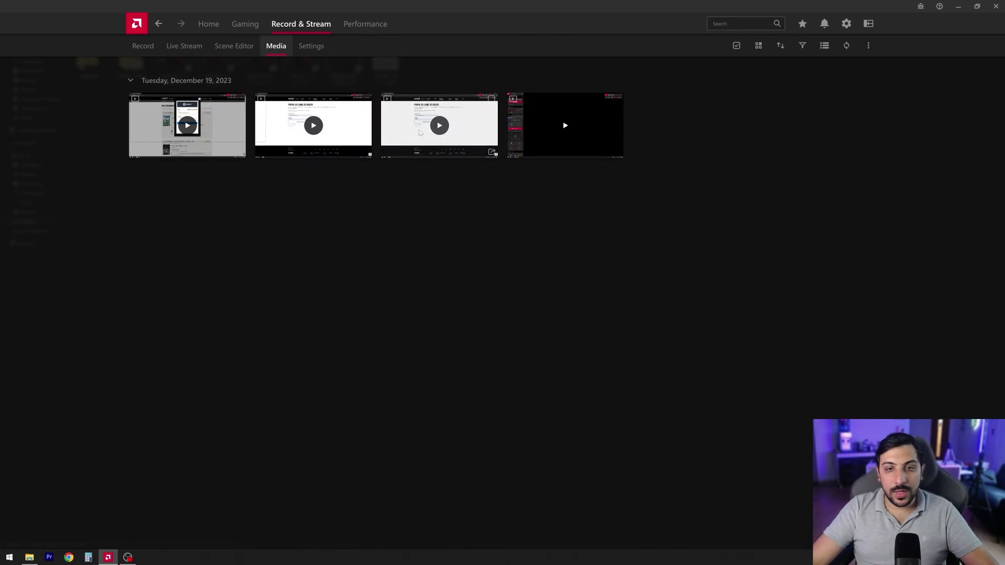
# Enable Instant Replay among the media options of the recording and streaming settings
pyautogui.click(311, 47)
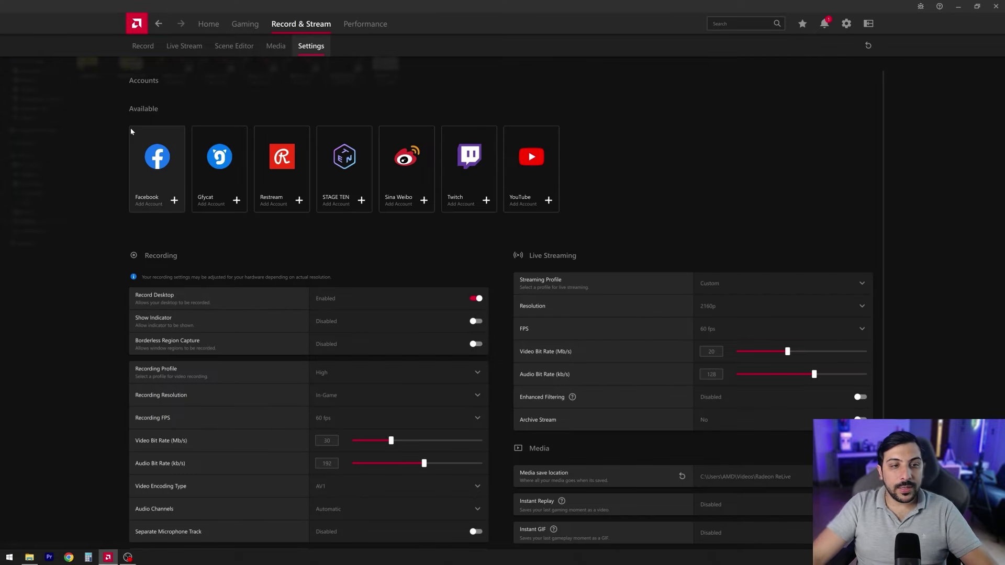
pyautogui.scroll(-2, 247, 219)
pyautogui.scroll(2, 298, 250)
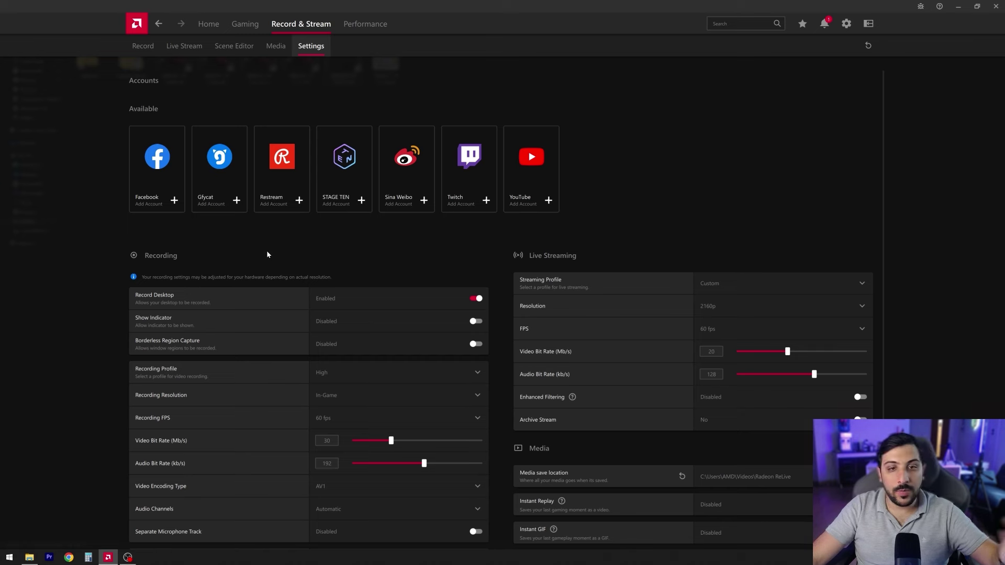
pyautogui.scroll(-1, 151, 235)
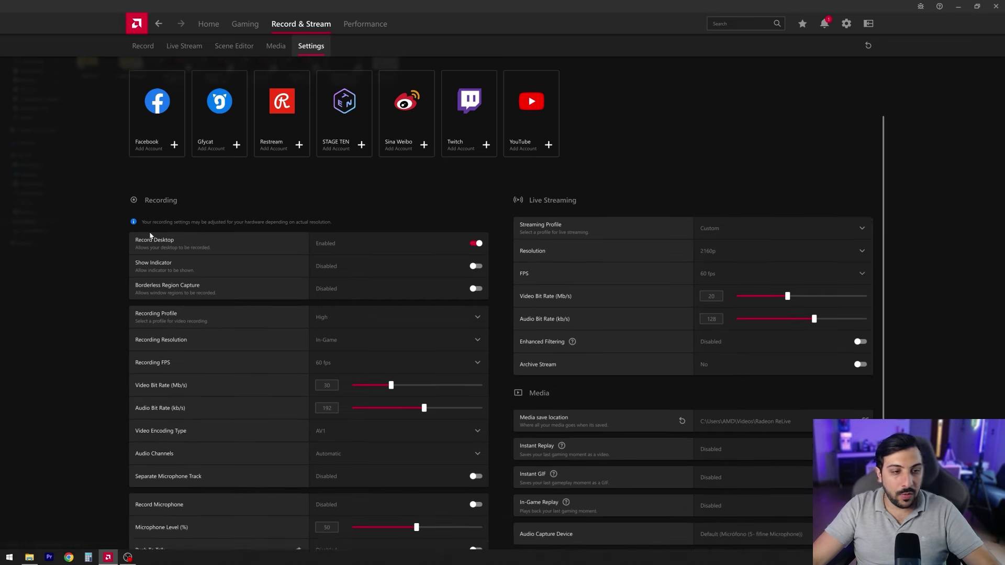
pyautogui.scroll(-1, 150, 236)
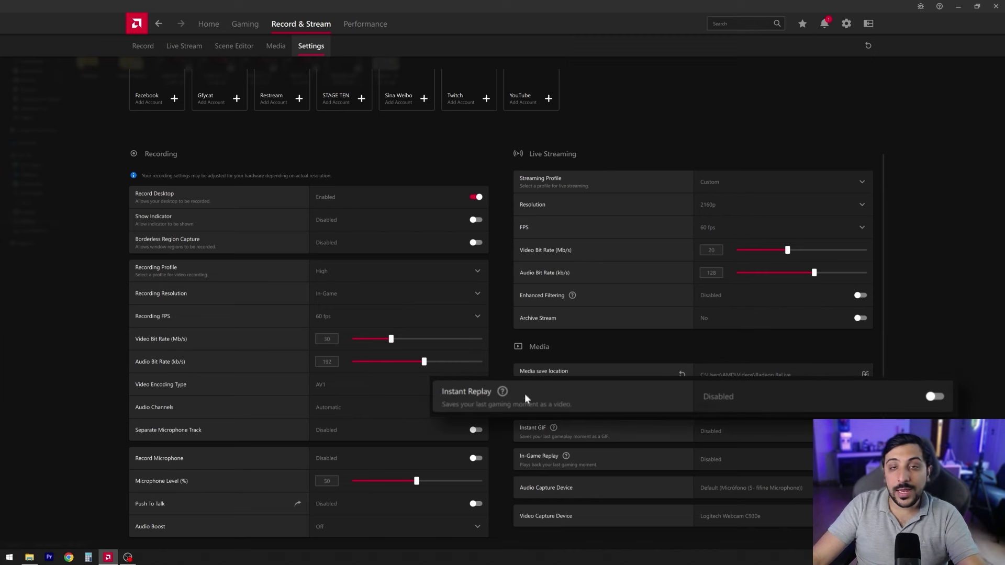
pyautogui.click(861, 401)
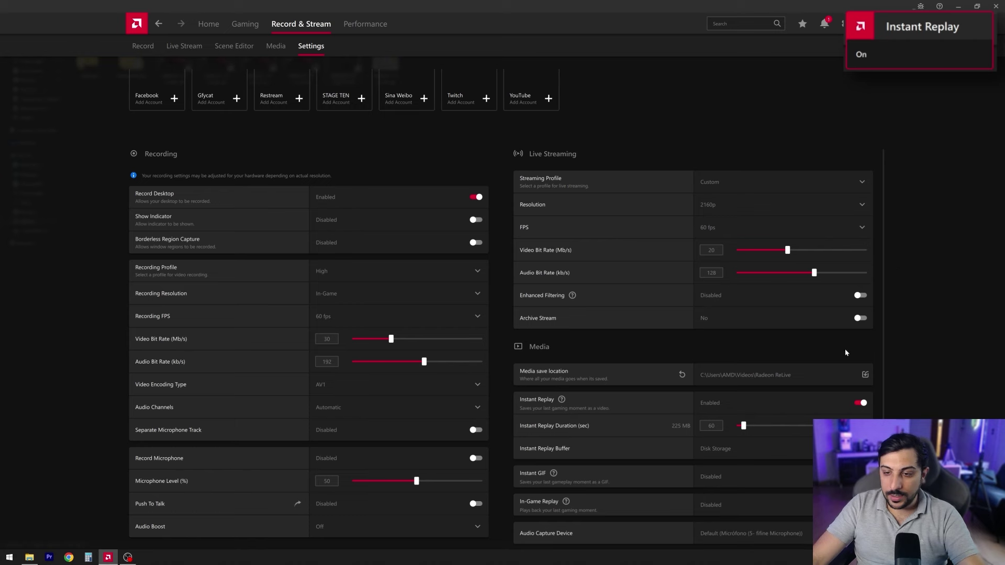
# Try an Instant Replay duration of 1200 seconds and return it to 60 seconds
pyautogui.scroll(-1, 833, 369)
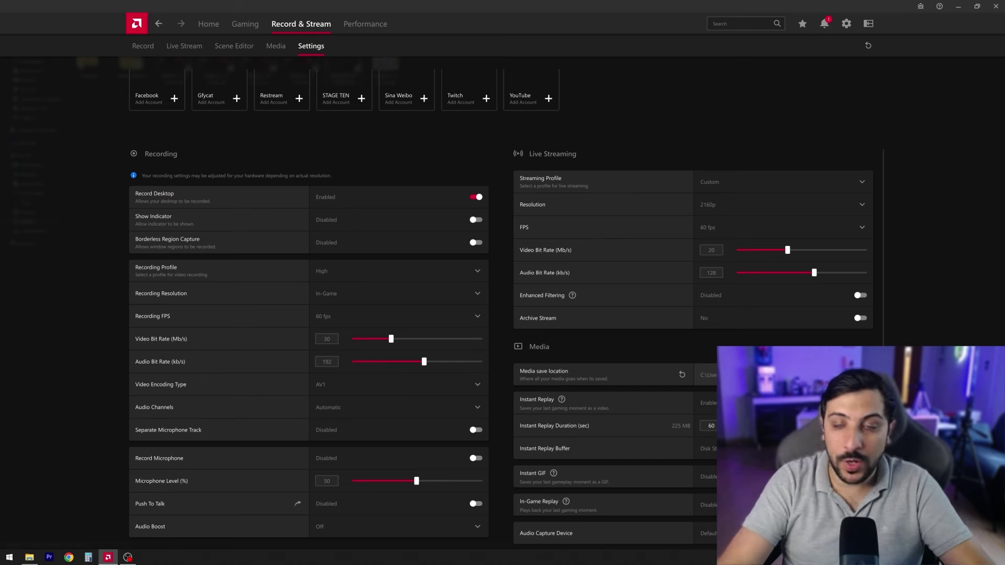
pyautogui.scroll(-1, 687, 404)
pyautogui.moveTo(742, 390); pyautogui.dragTo(870, 391)
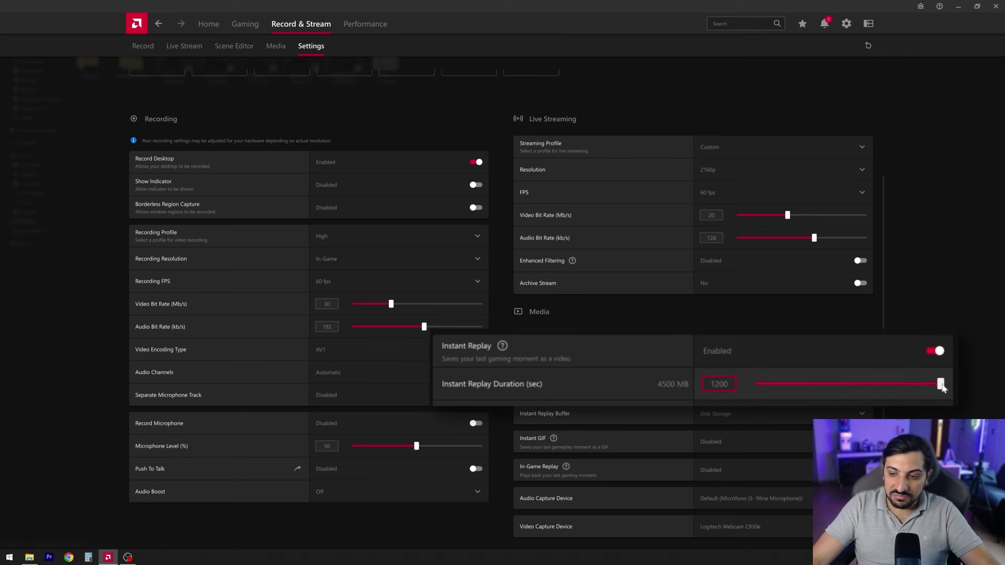
pyautogui.moveTo(759, 391); pyautogui.dragTo(768, 391)
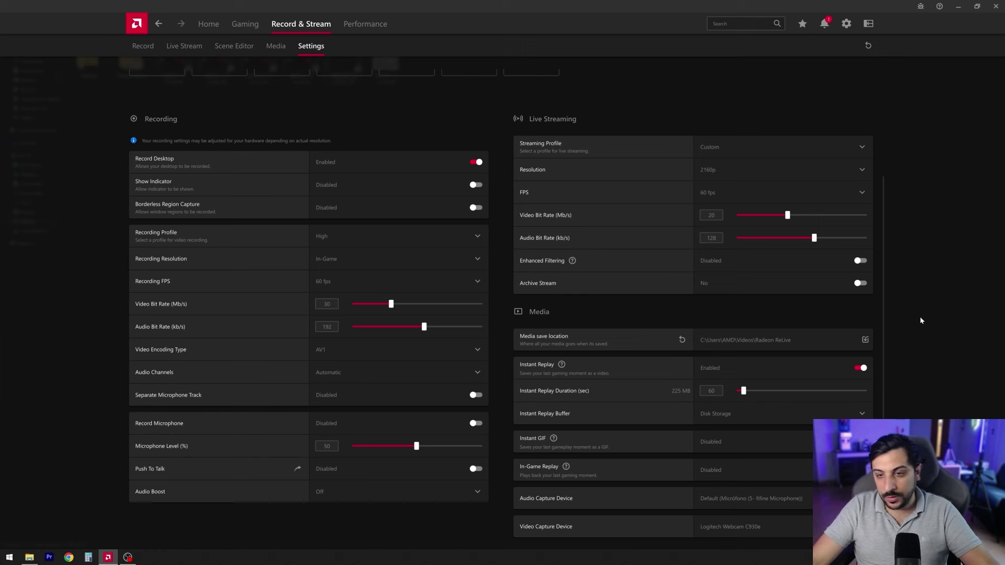
# Show all FPS metrics in the performance tracking and expand the FPS group
pyautogui.scroll(4, 919, 316)
pyautogui.click(362, 30)
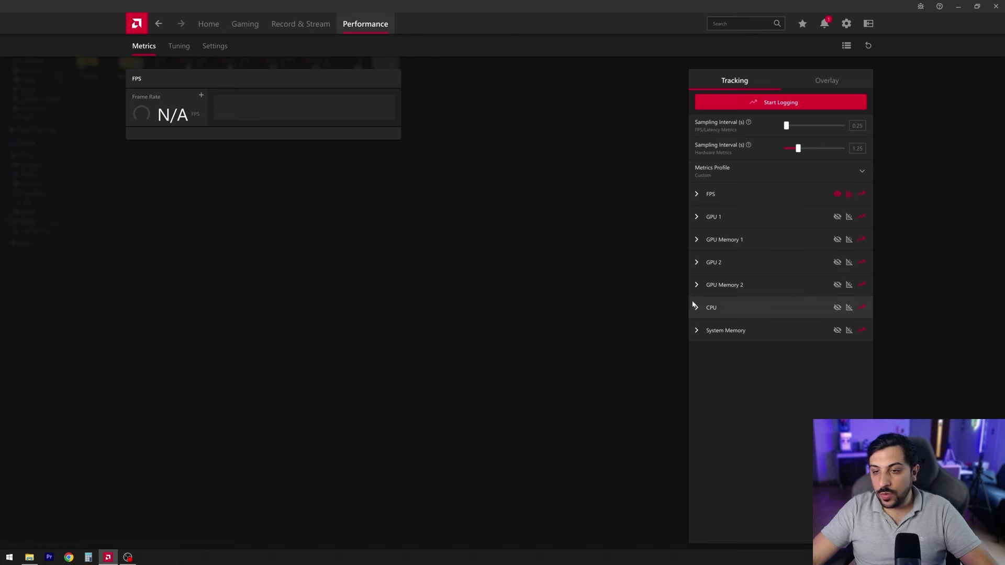
pyautogui.click(849, 194)
pyautogui.click(849, 194)
pyautogui.click(697, 195)
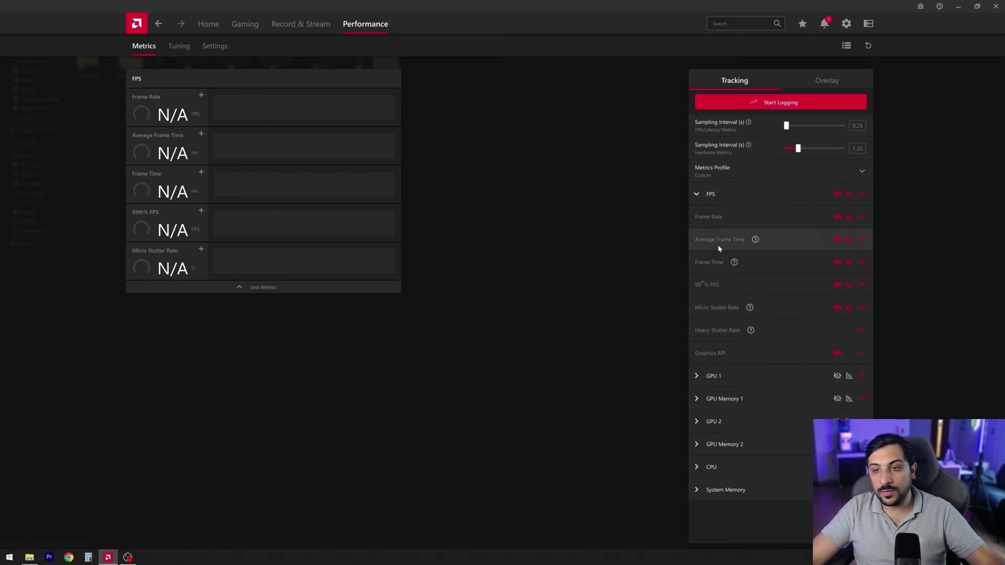
# Hide the Frame Time, 99th% FPS, Micro Stutter Rate and Average Frame Time metrics, keeping Frame Rate shown
pyautogui.click(837, 262)
pyautogui.click(837, 284)
pyautogui.click(838, 308)
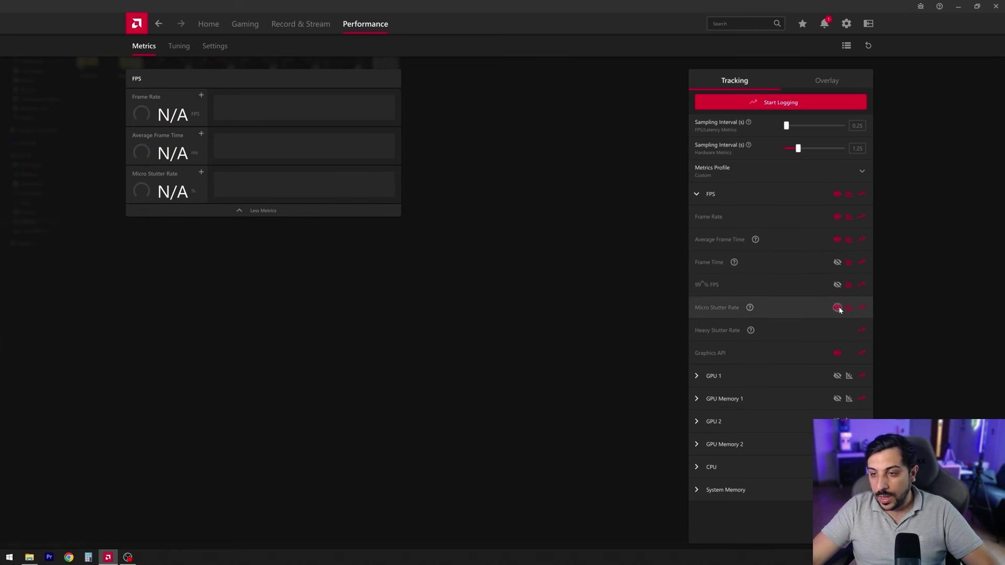
pyautogui.click(838, 240)
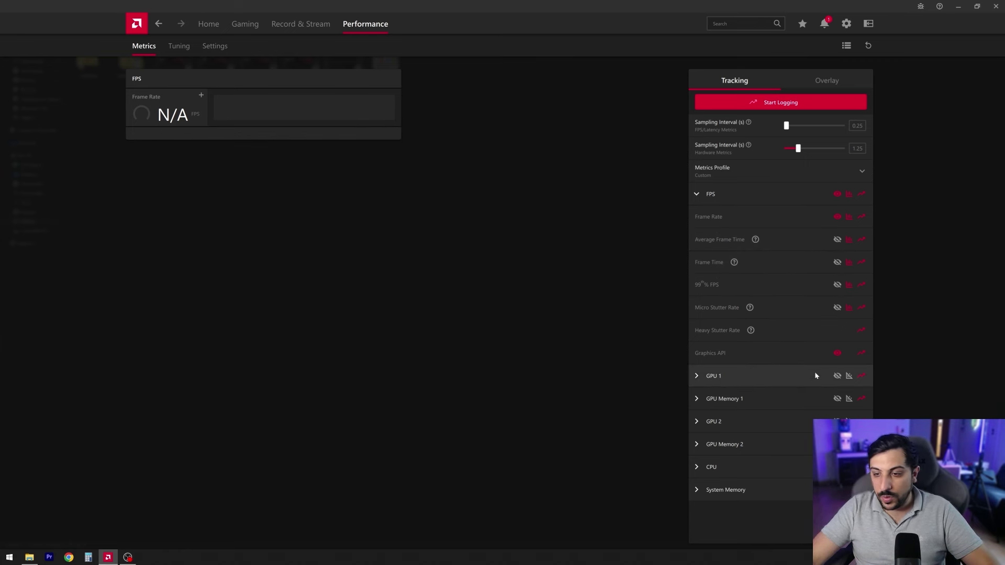
# Show the GPU 1 and CPU metric groups in the performance tracking
pyautogui.click(837, 376)
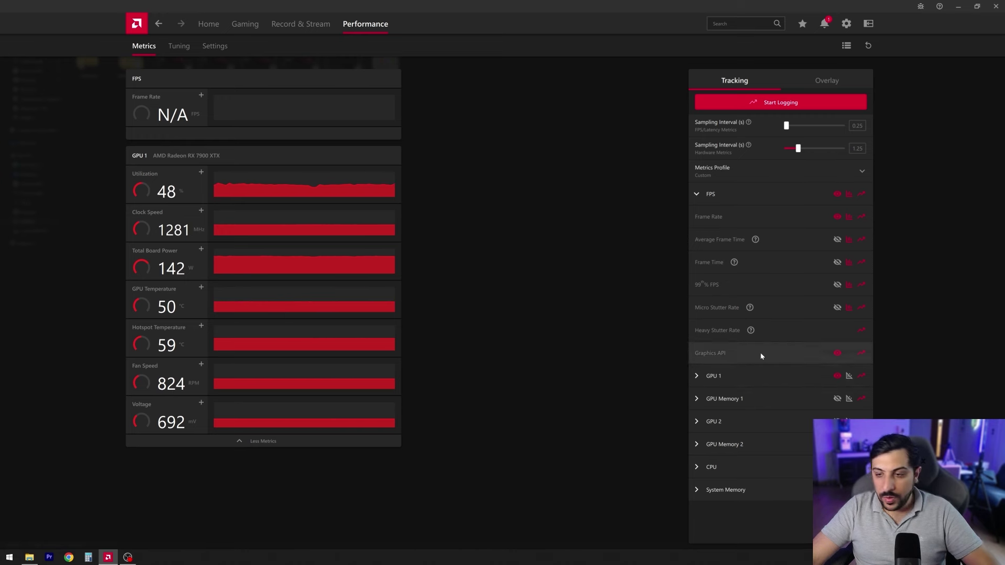
pyautogui.scroll(-4, 304, 259)
pyautogui.scroll(4, 306, 286)
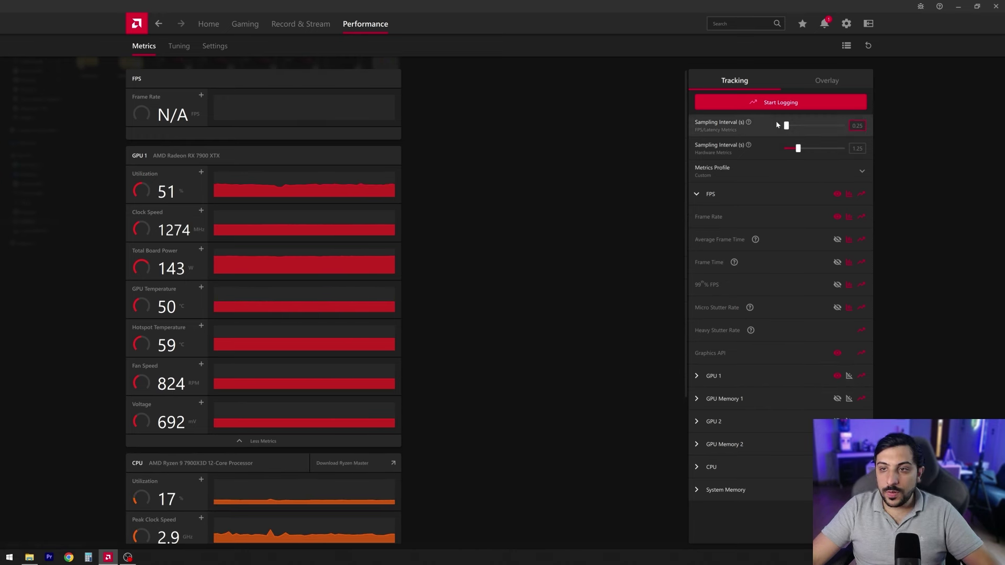
# Enable the on-screen metrics overlay in the performance overlay options
pyautogui.click(824, 81)
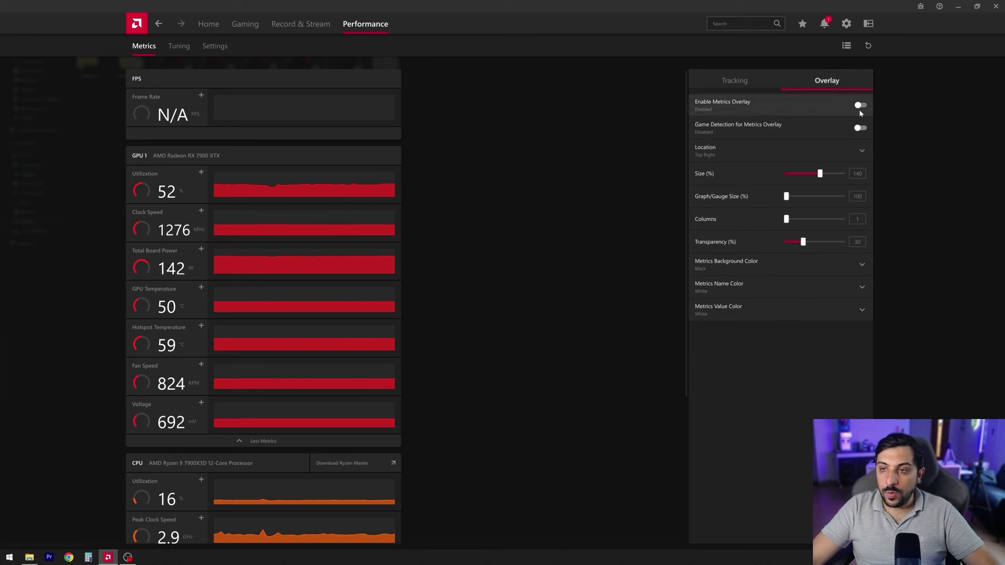
pyautogui.click(860, 106)
pyautogui.click(860, 105)
pyautogui.click(860, 106)
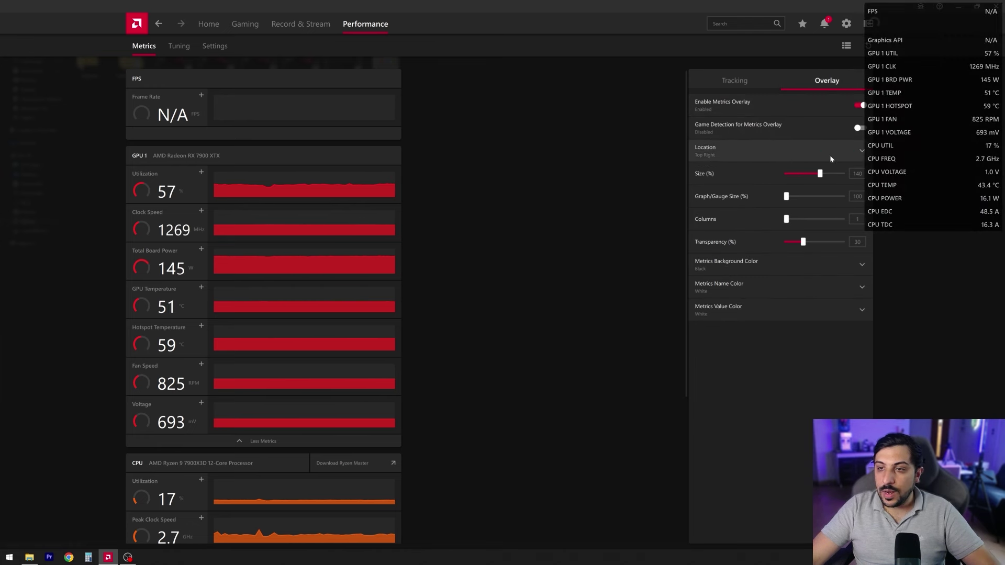